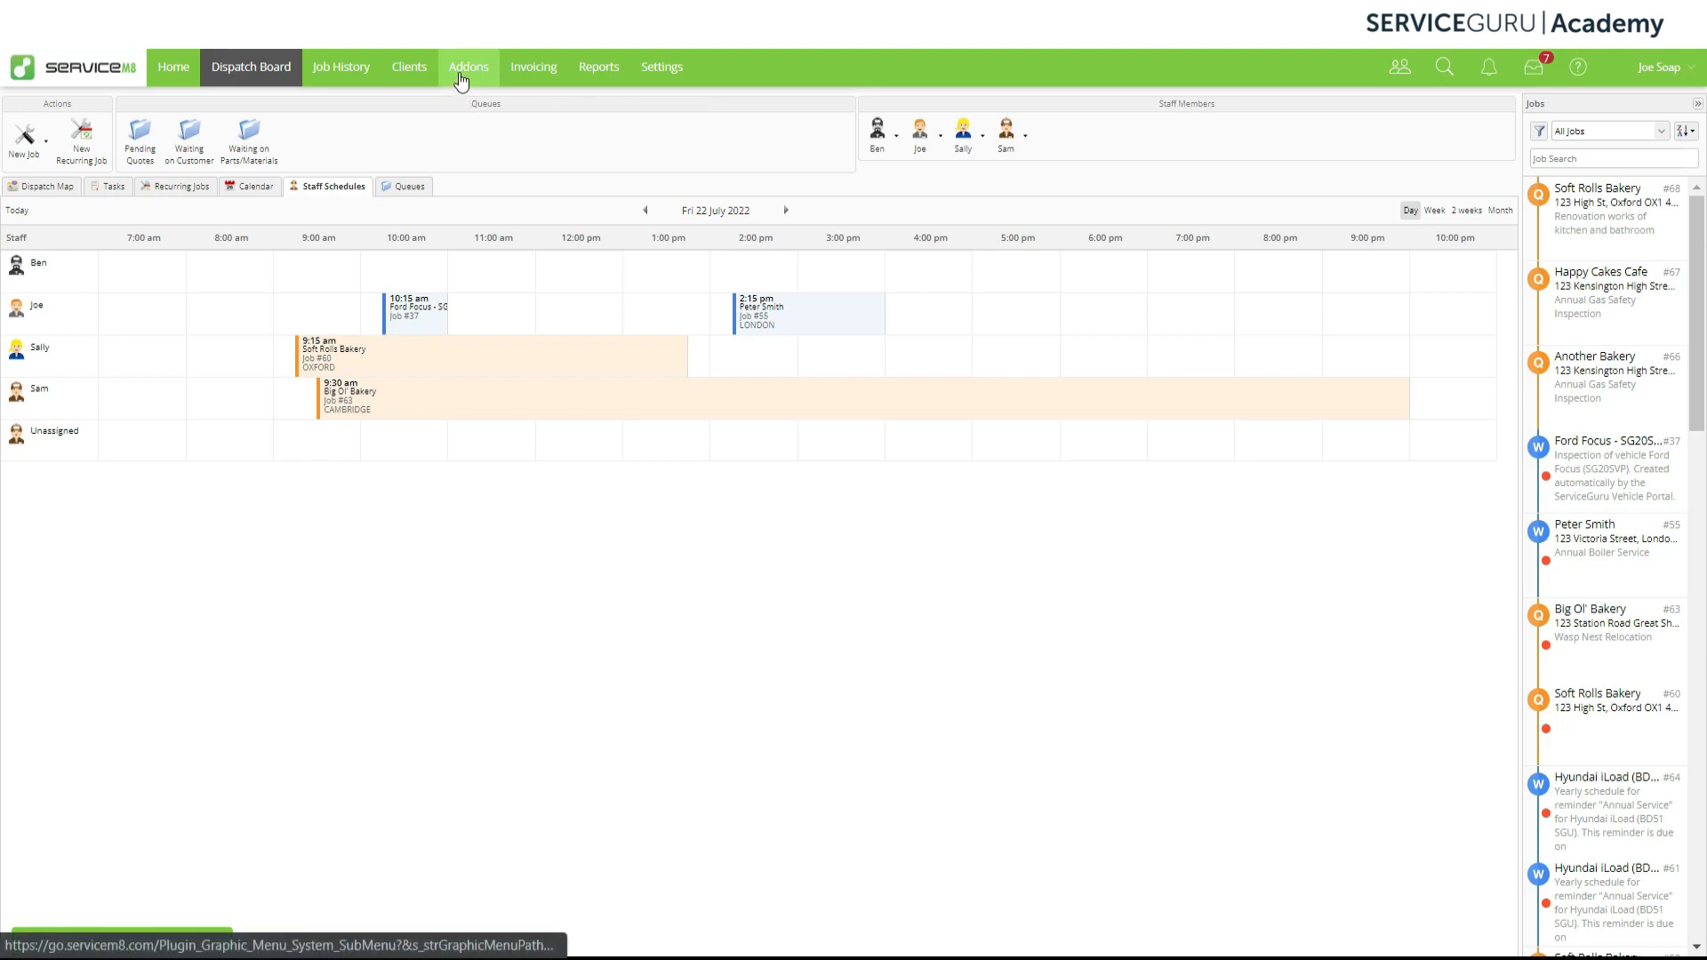
# - Open the ServiceGuru Job Importer add-on's settings and keep Quote as the status for created jobs
pyautogui.click(460, 82)
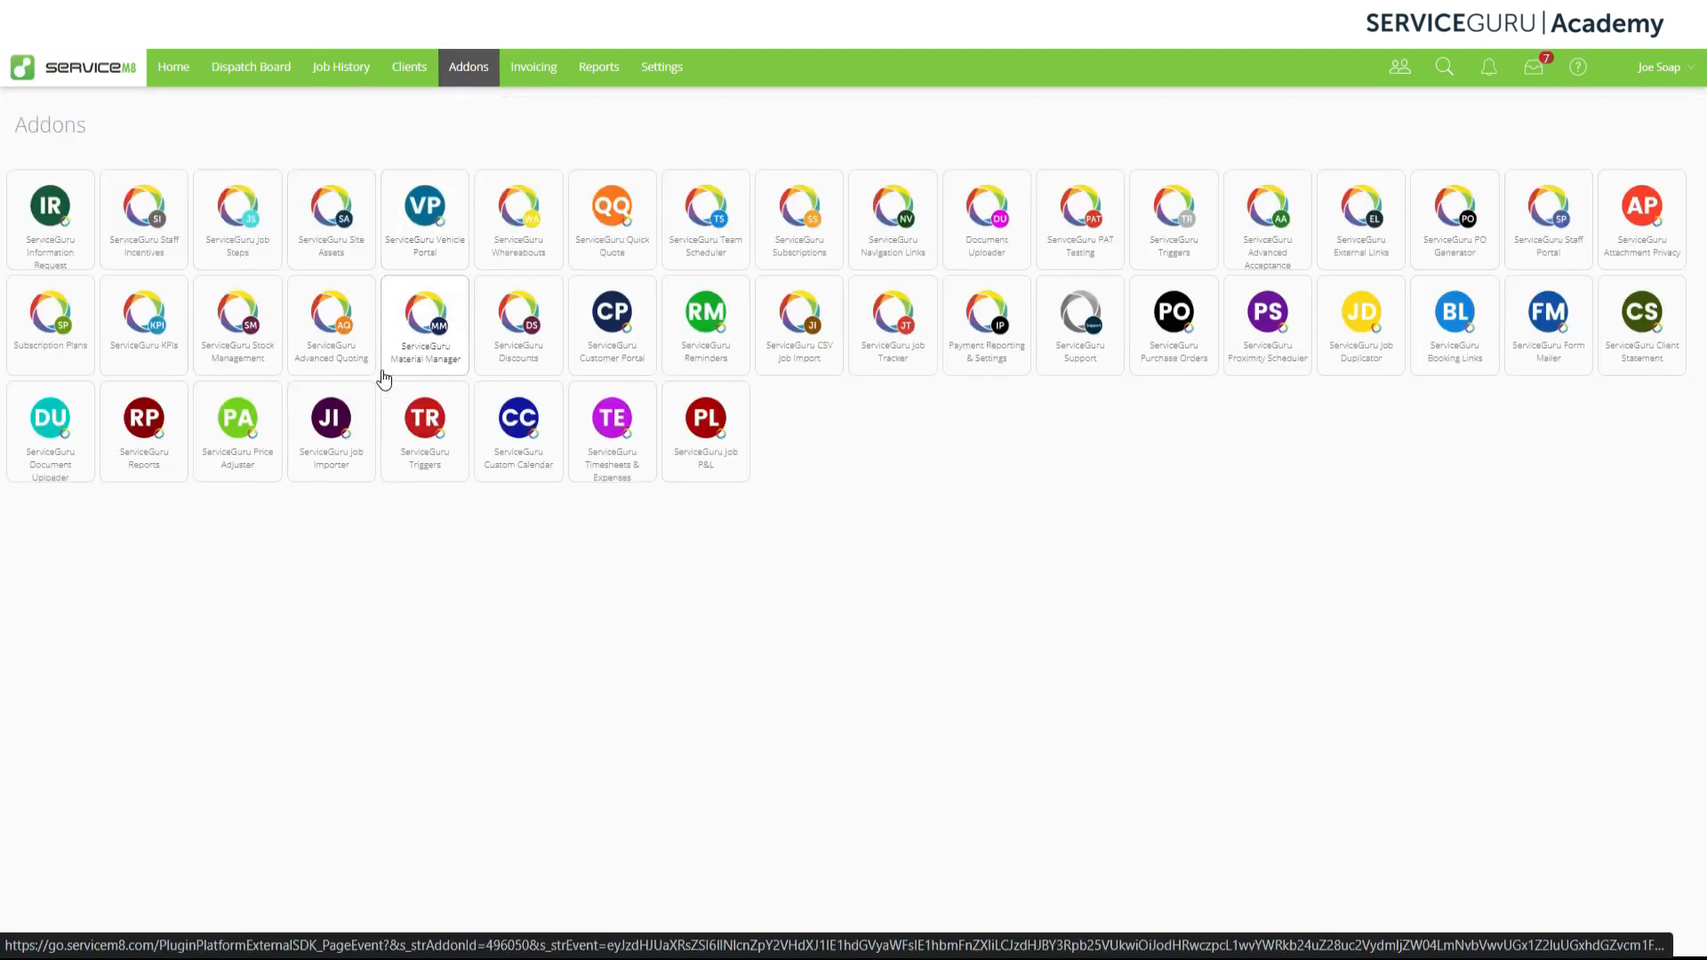
pyautogui.click(349, 428)
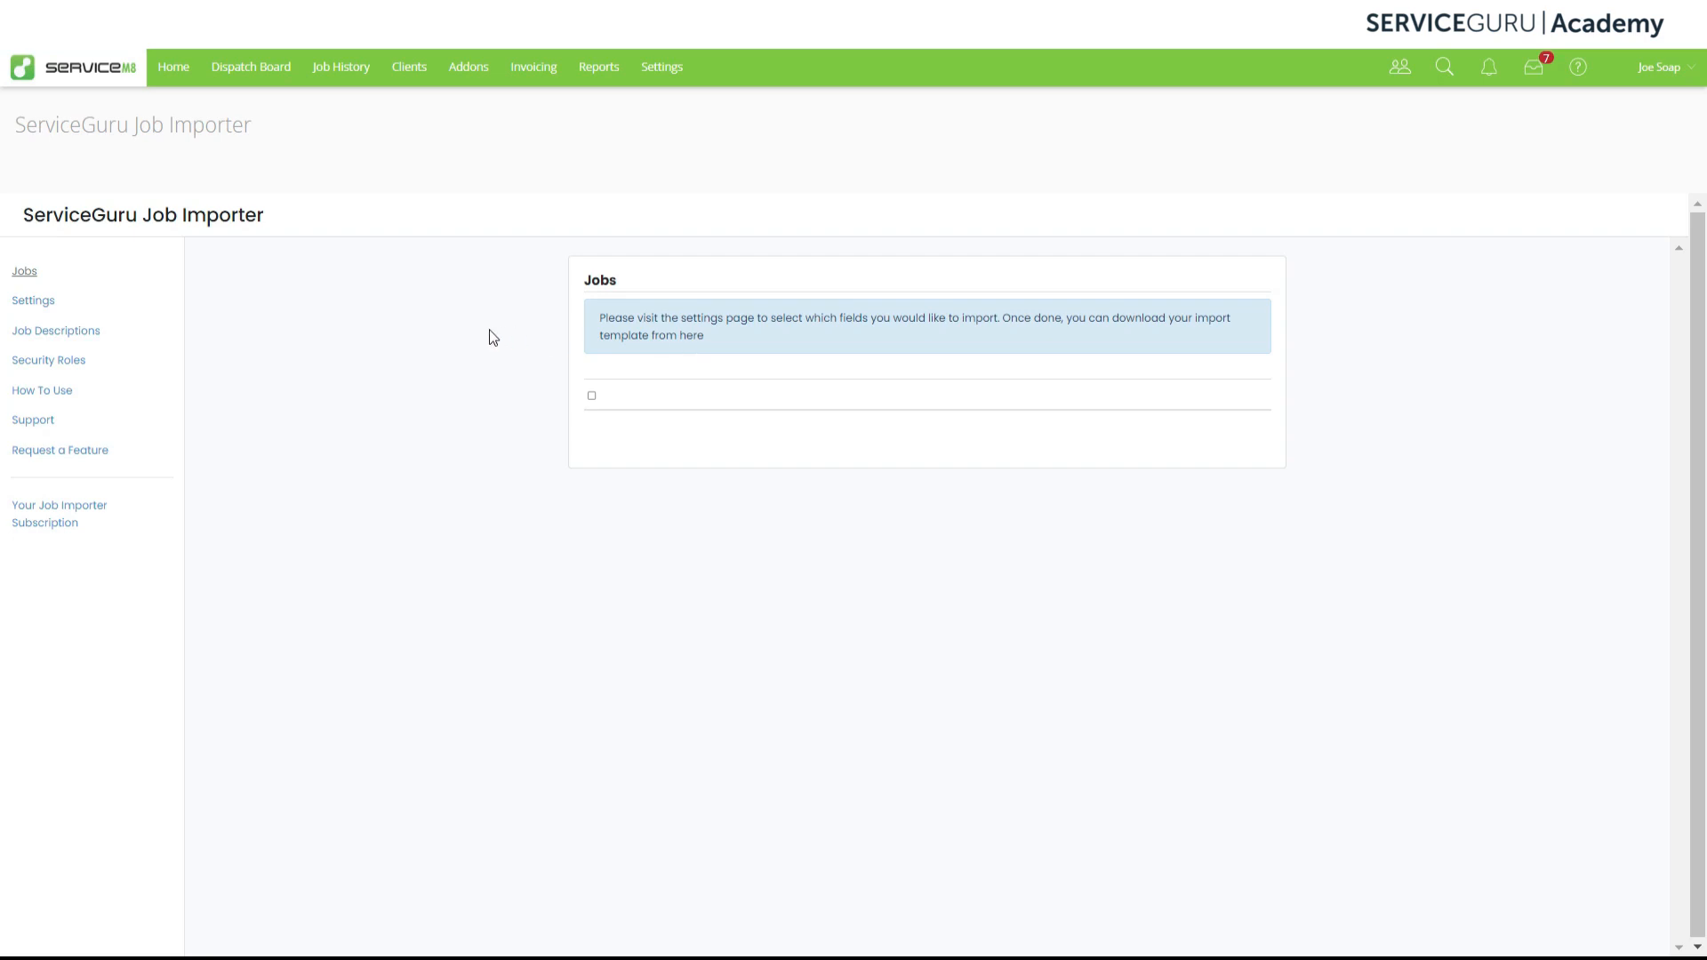
pyautogui.click(58, 309)
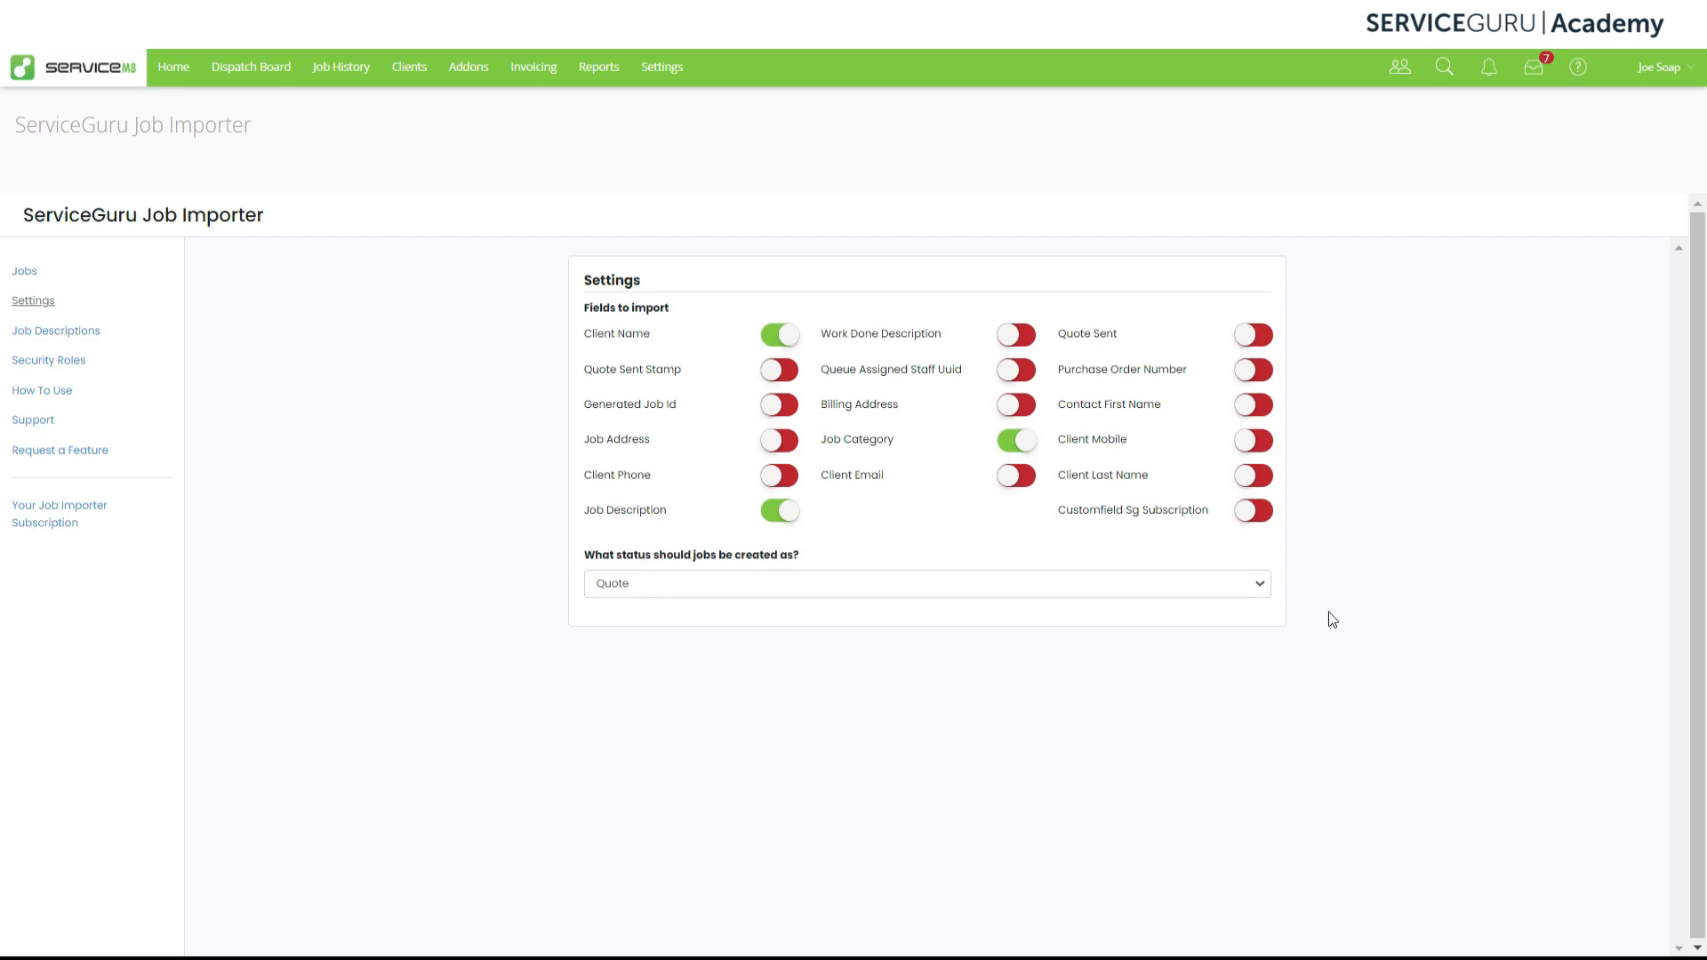
pyautogui.click(1259, 584)
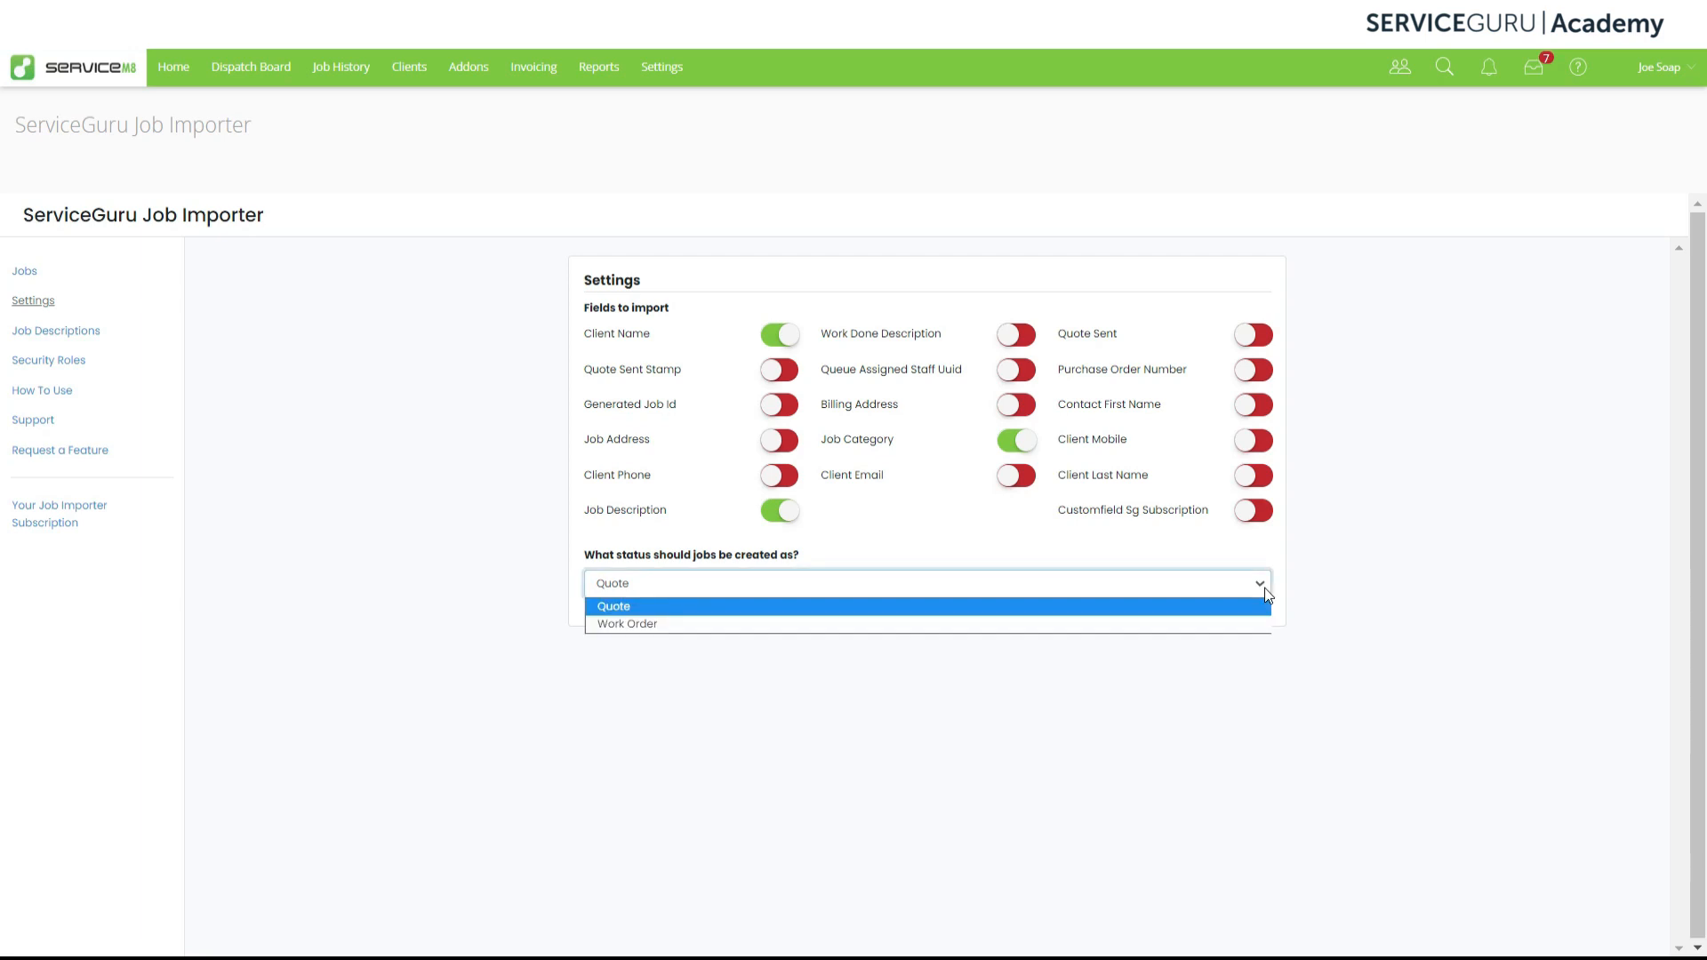
pyautogui.click(1265, 588)
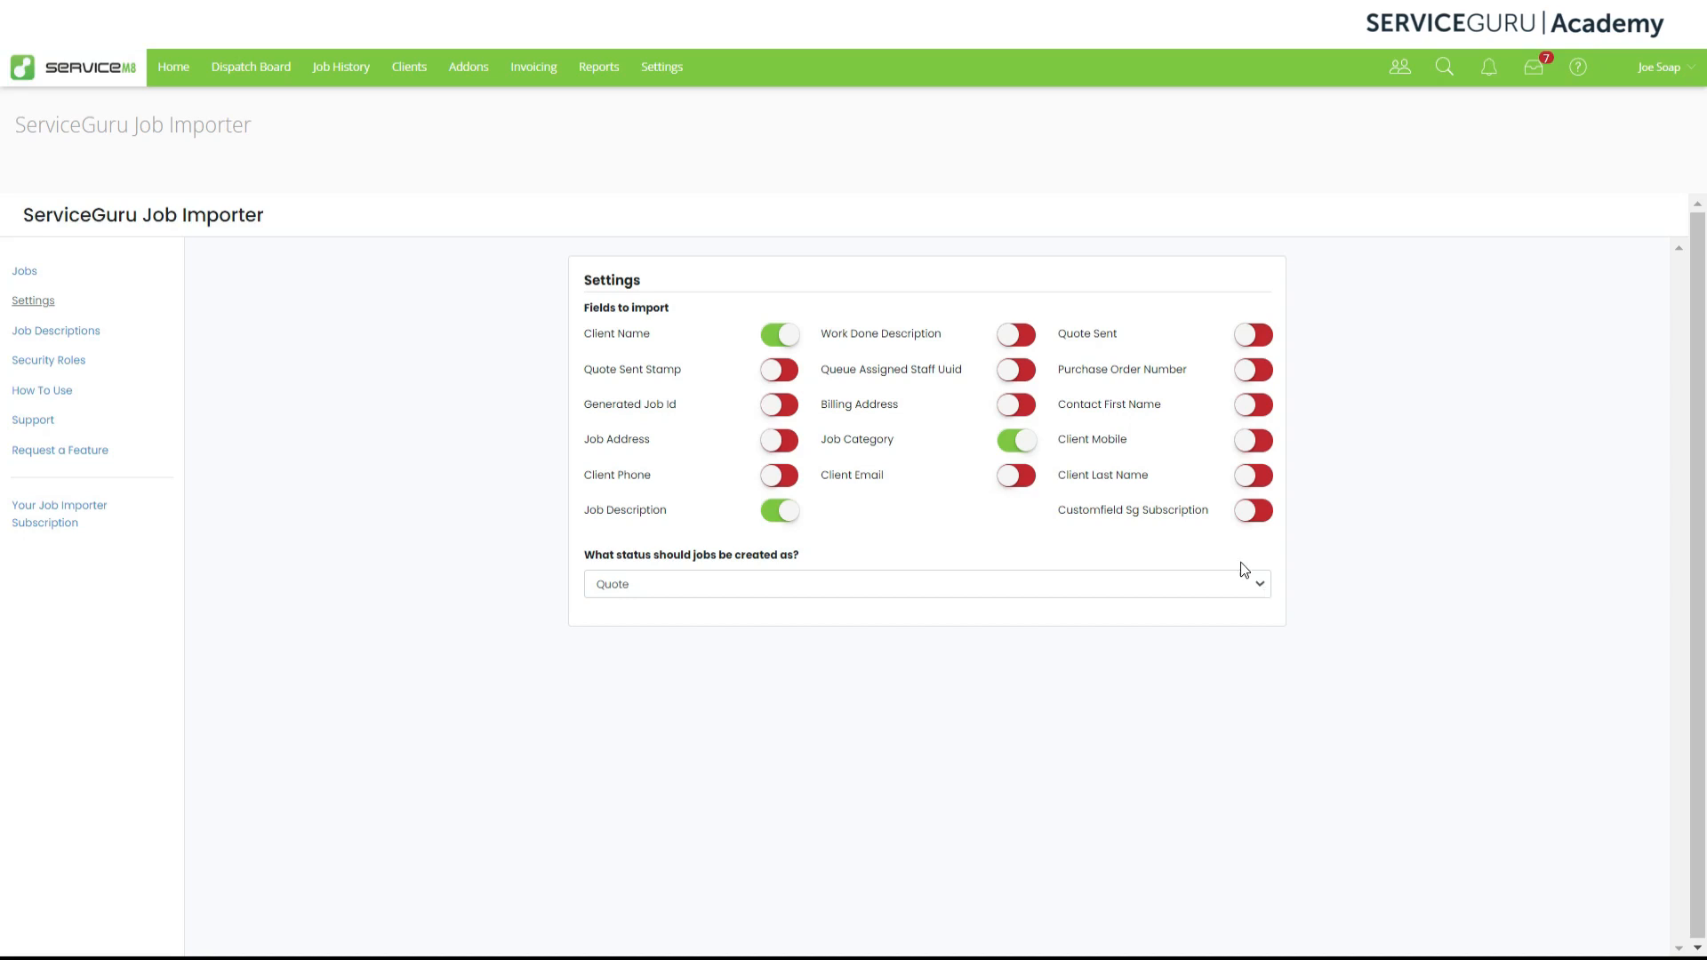
# - Upload the file Job Importer CSV.csv to the importer's Jobs list
pyautogui.click(35, 267)
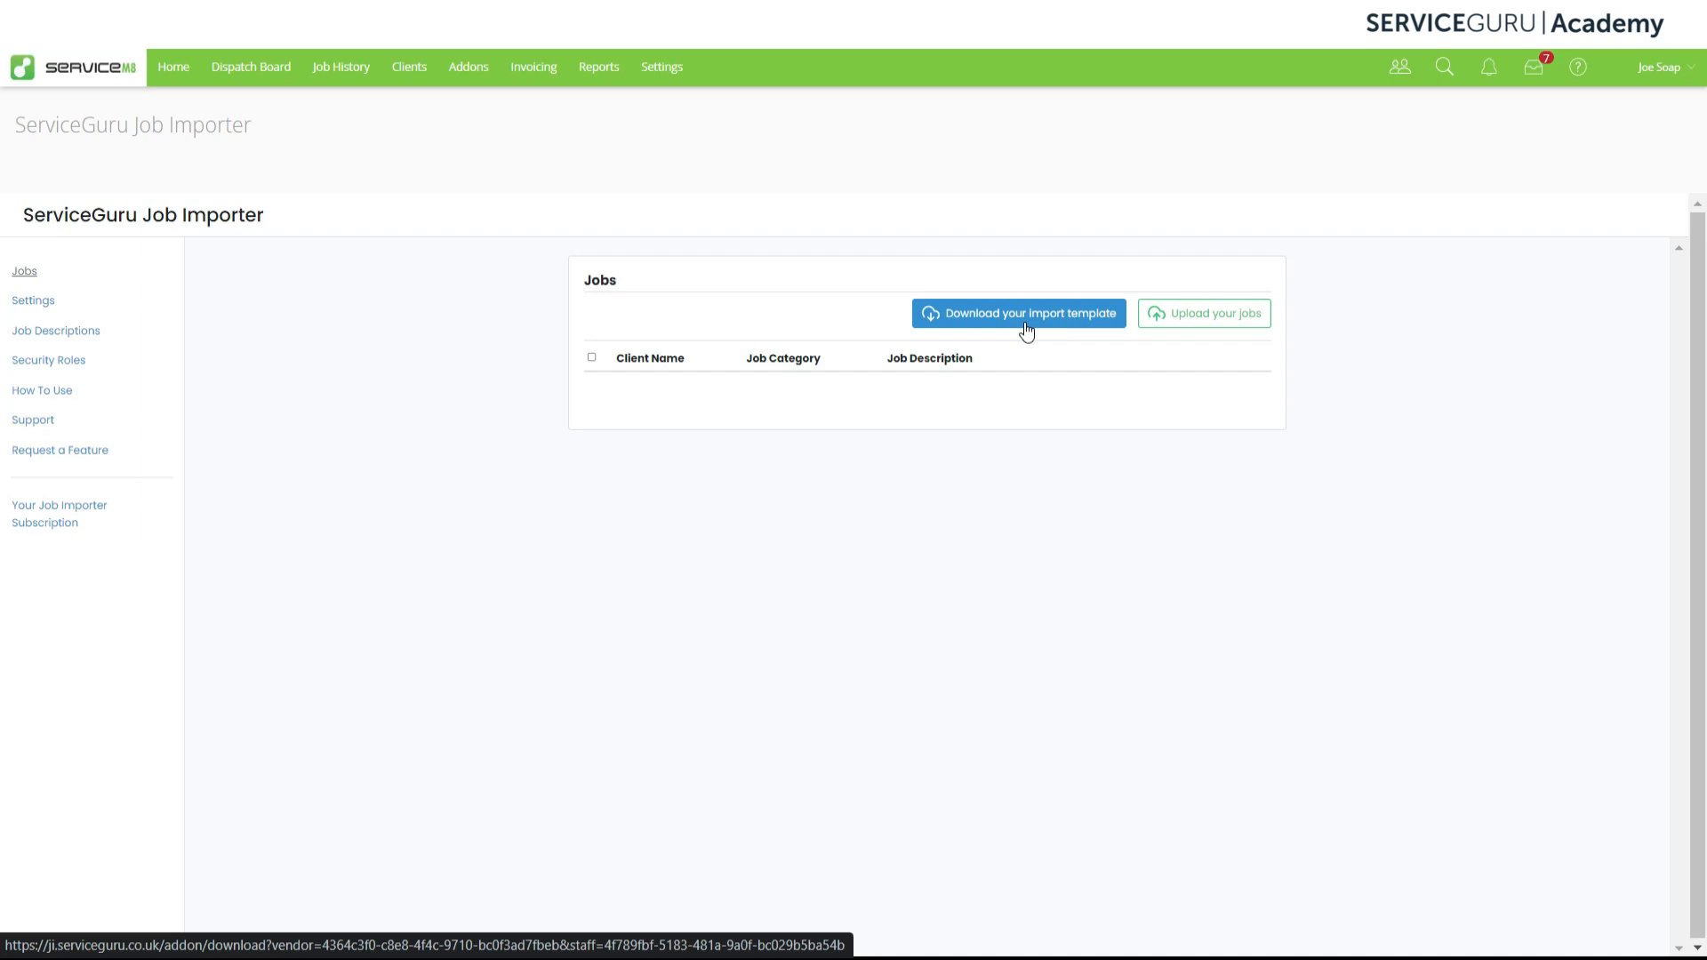
pyautogui.click(1199, 326)
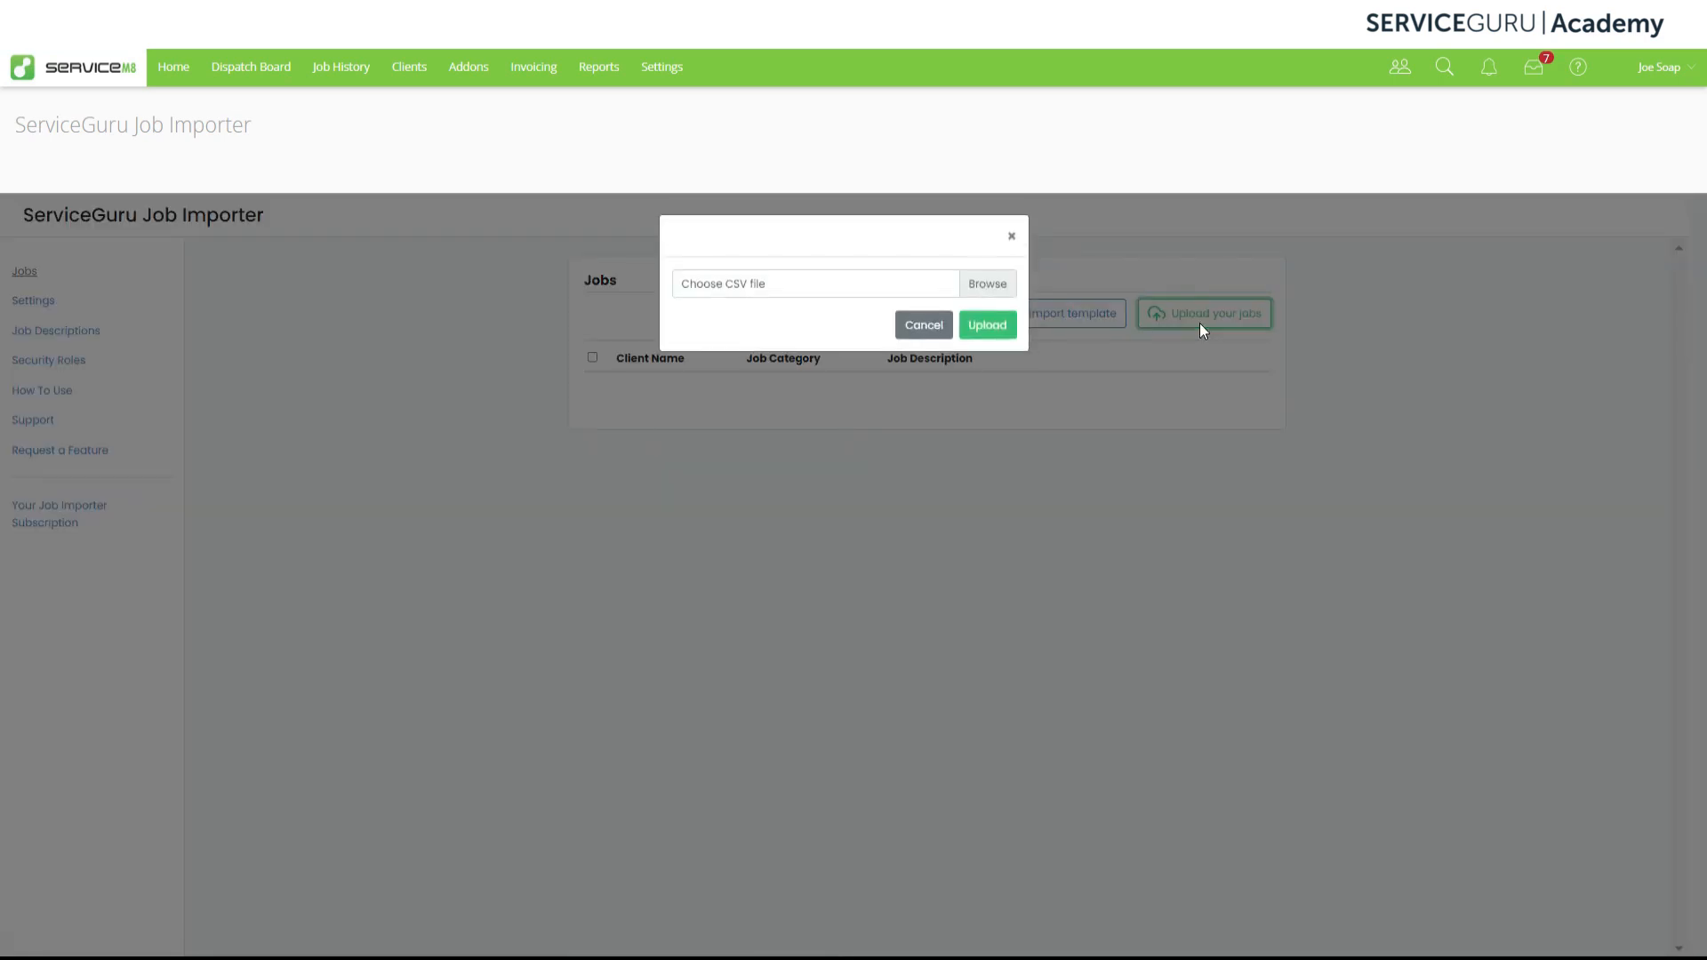
pyautogui.click(1002, 293)
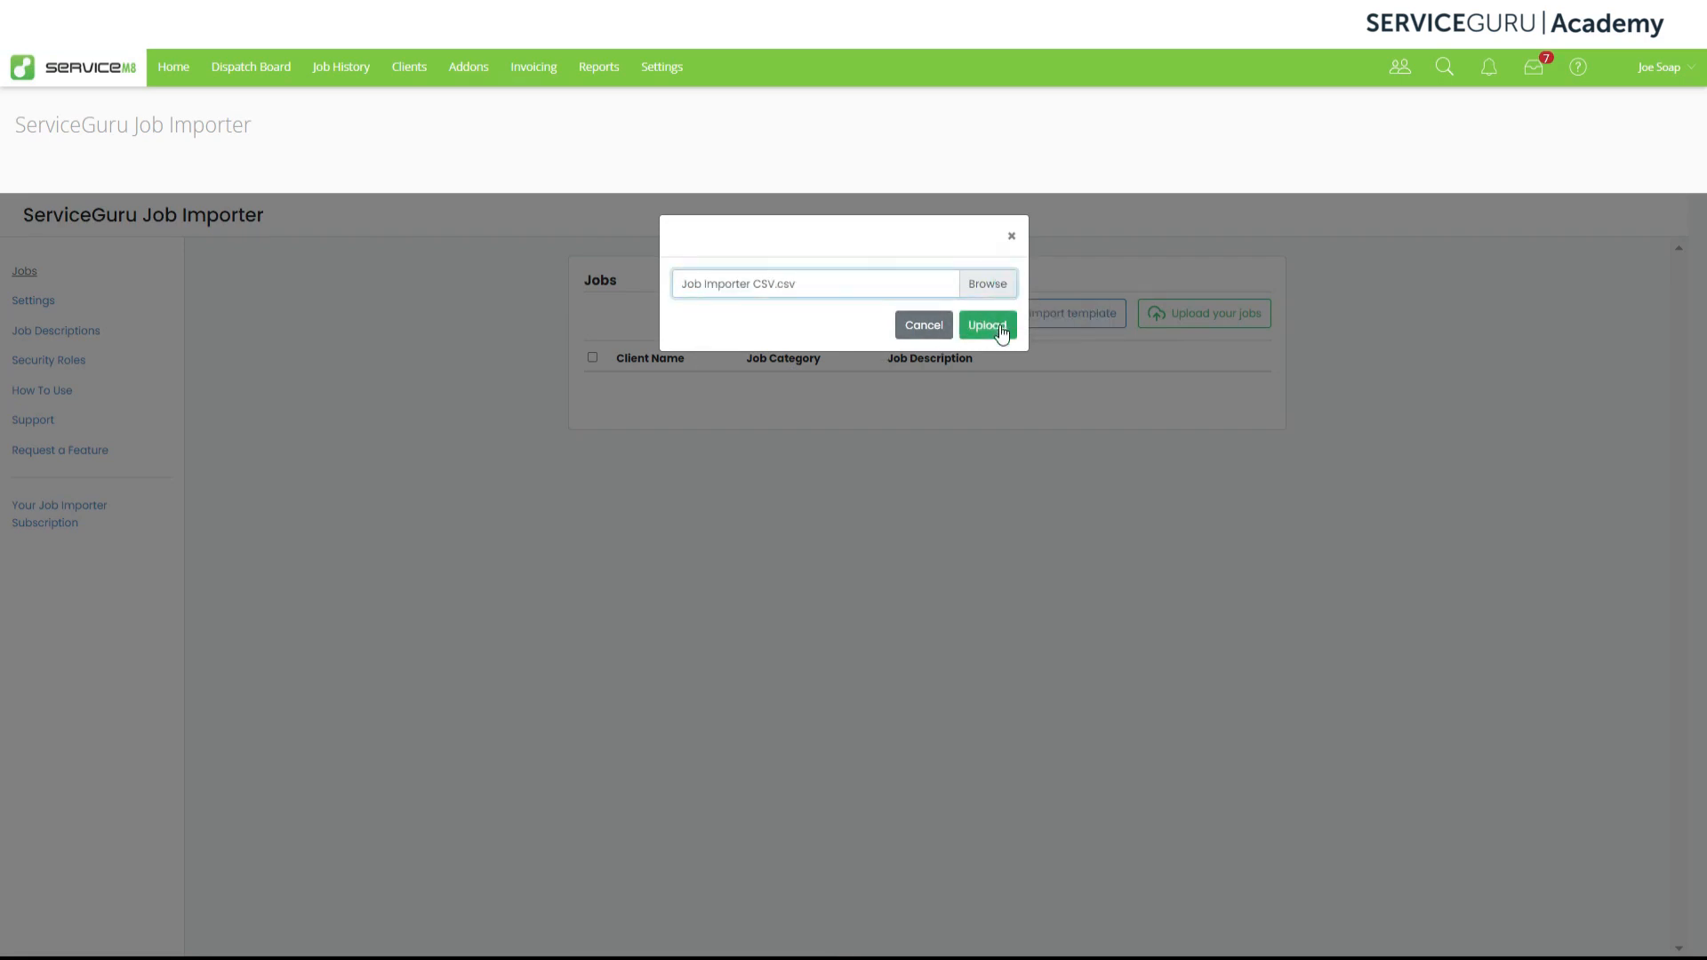
pyautogui.click(1001, 331)
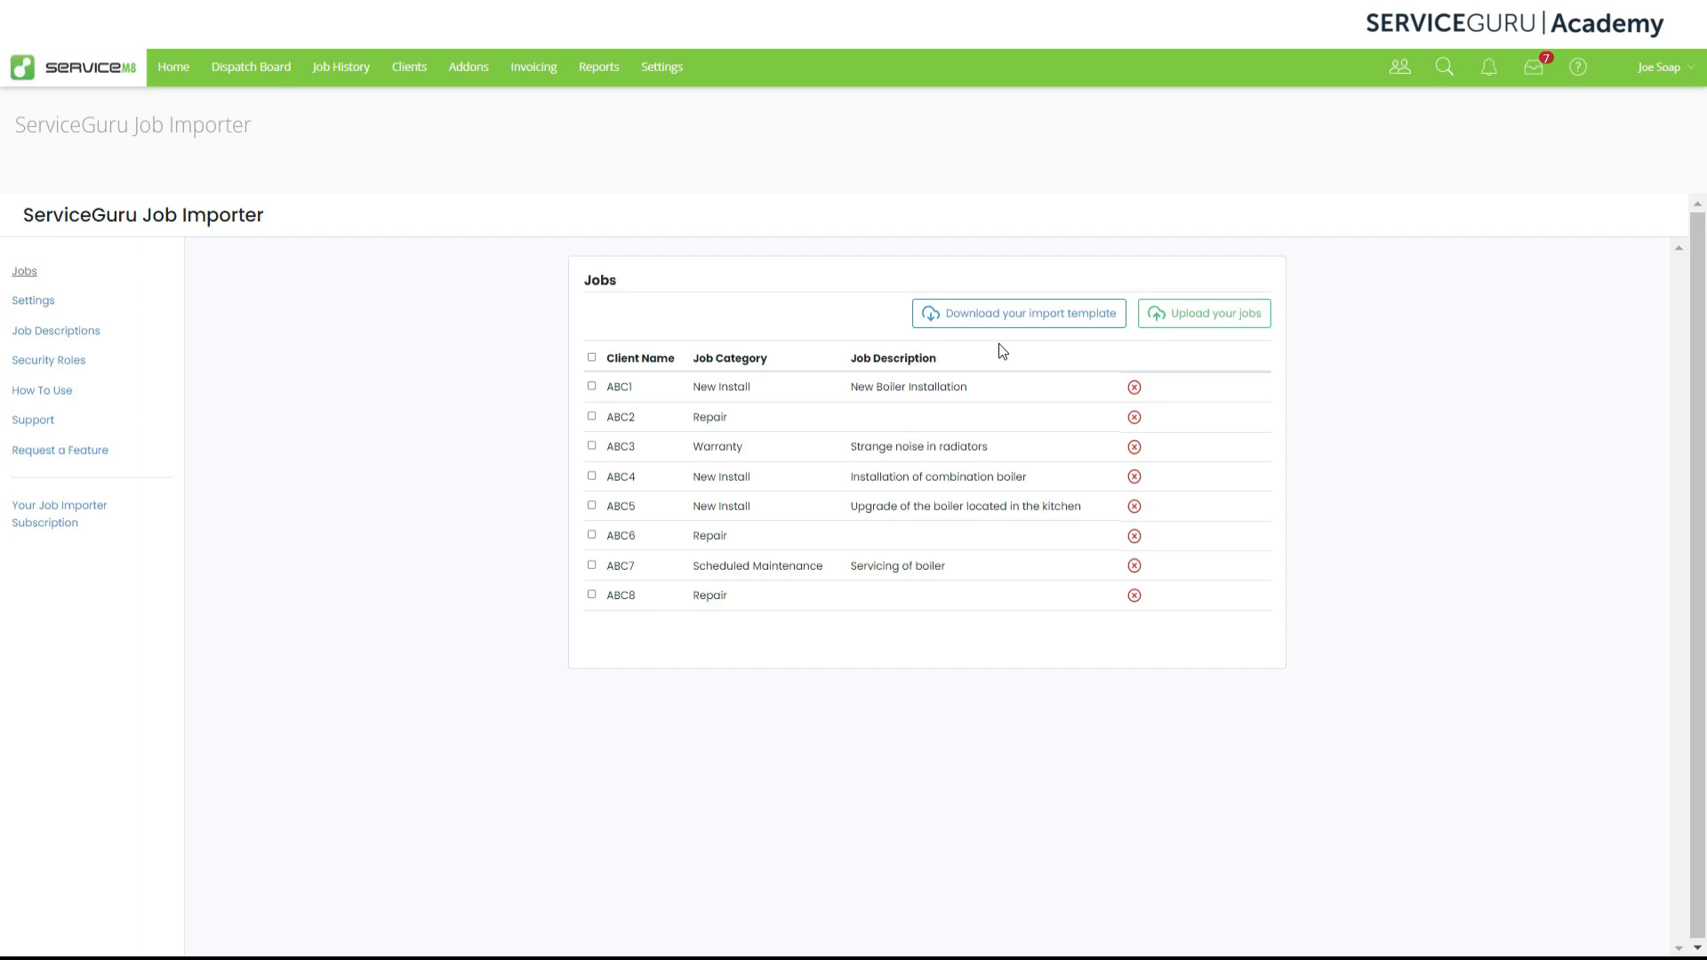
# - Create a new preset job description and name it "Emergency works booked through call centre"
pyautogui.click(47, 334)
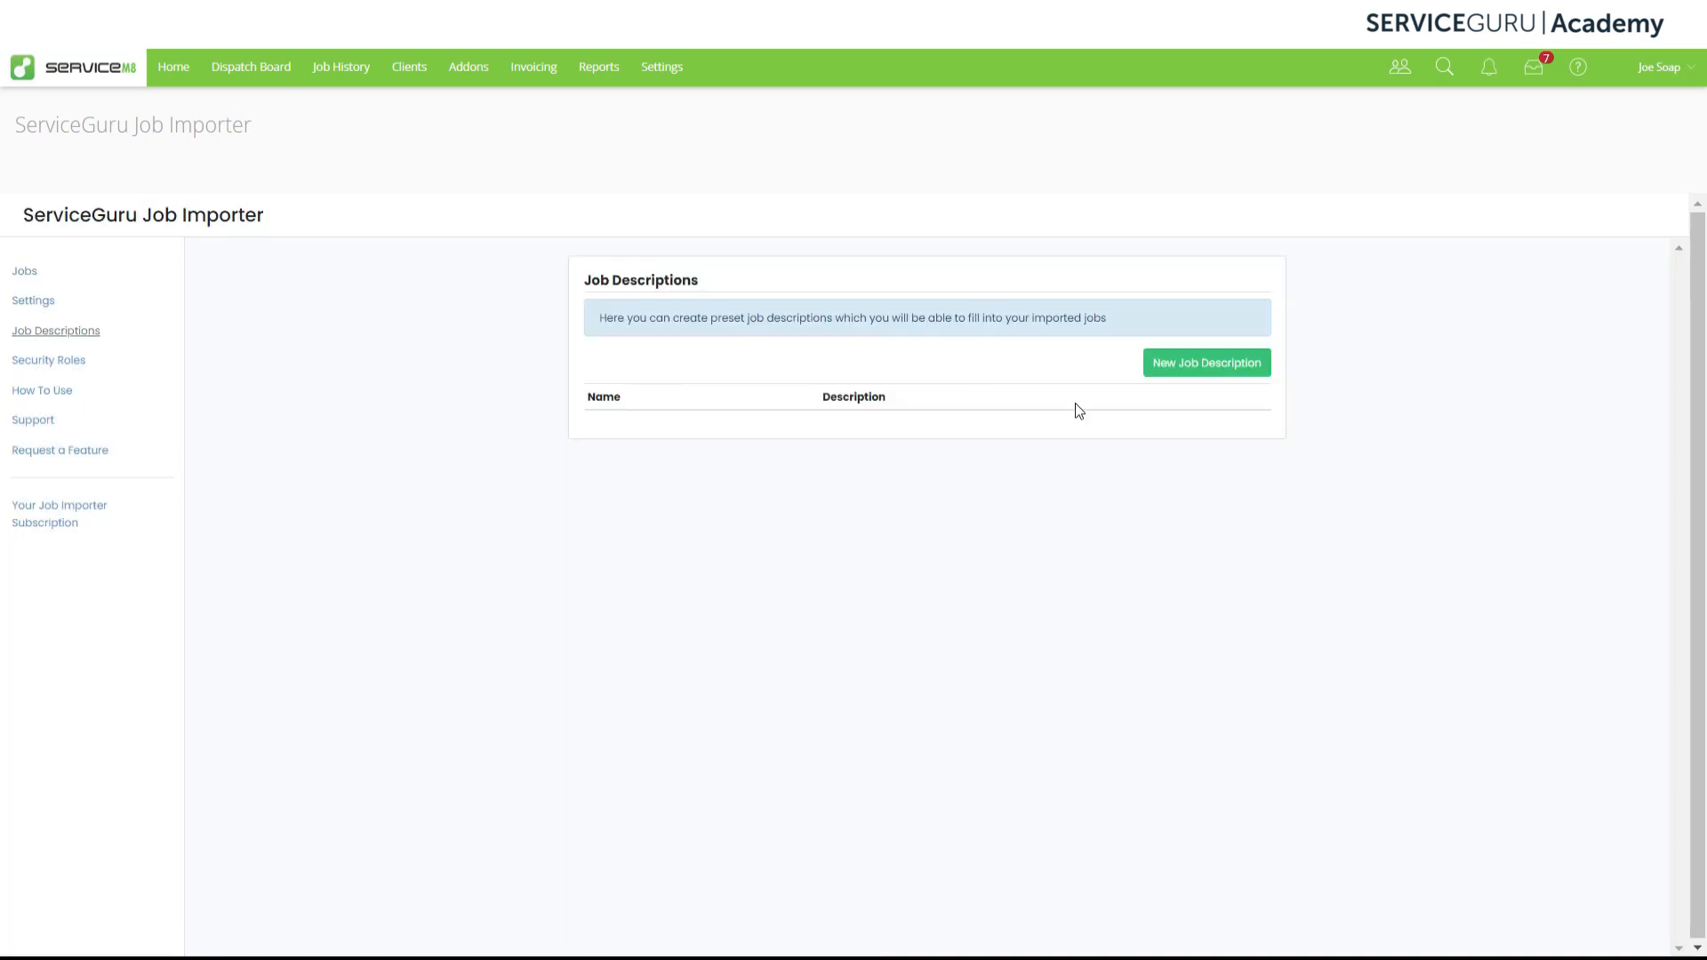
pyautogui.click(1196, 370)
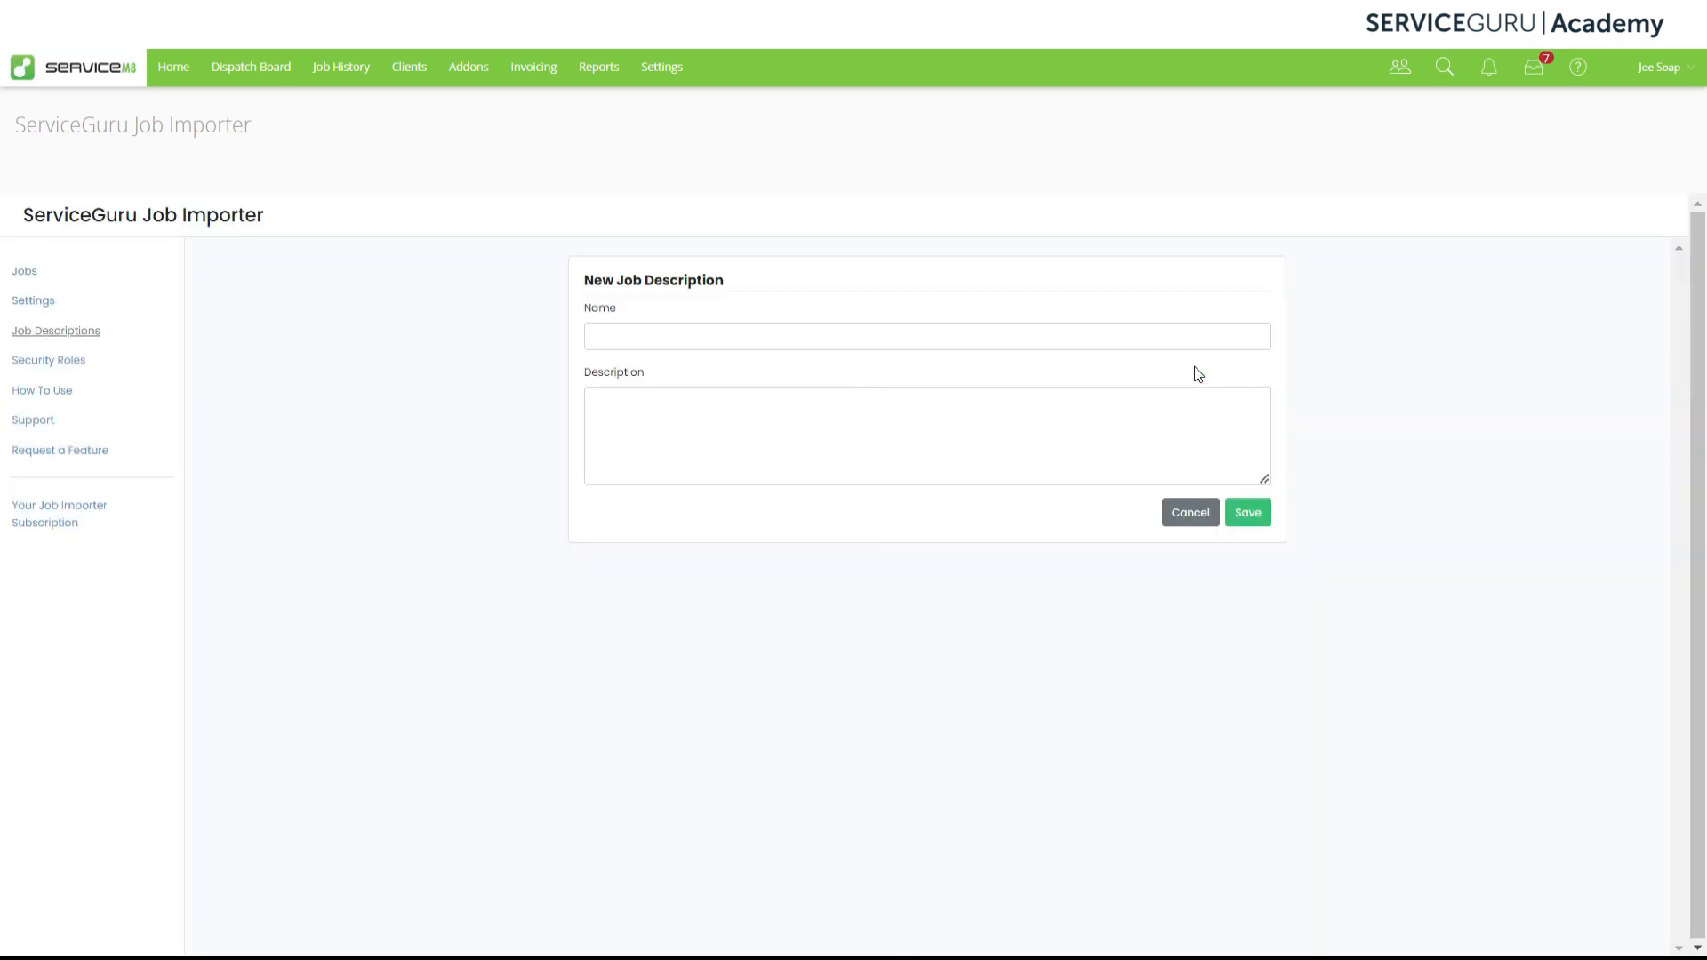
pyautogui.click(799, 341)
pyautogui.write('Em')
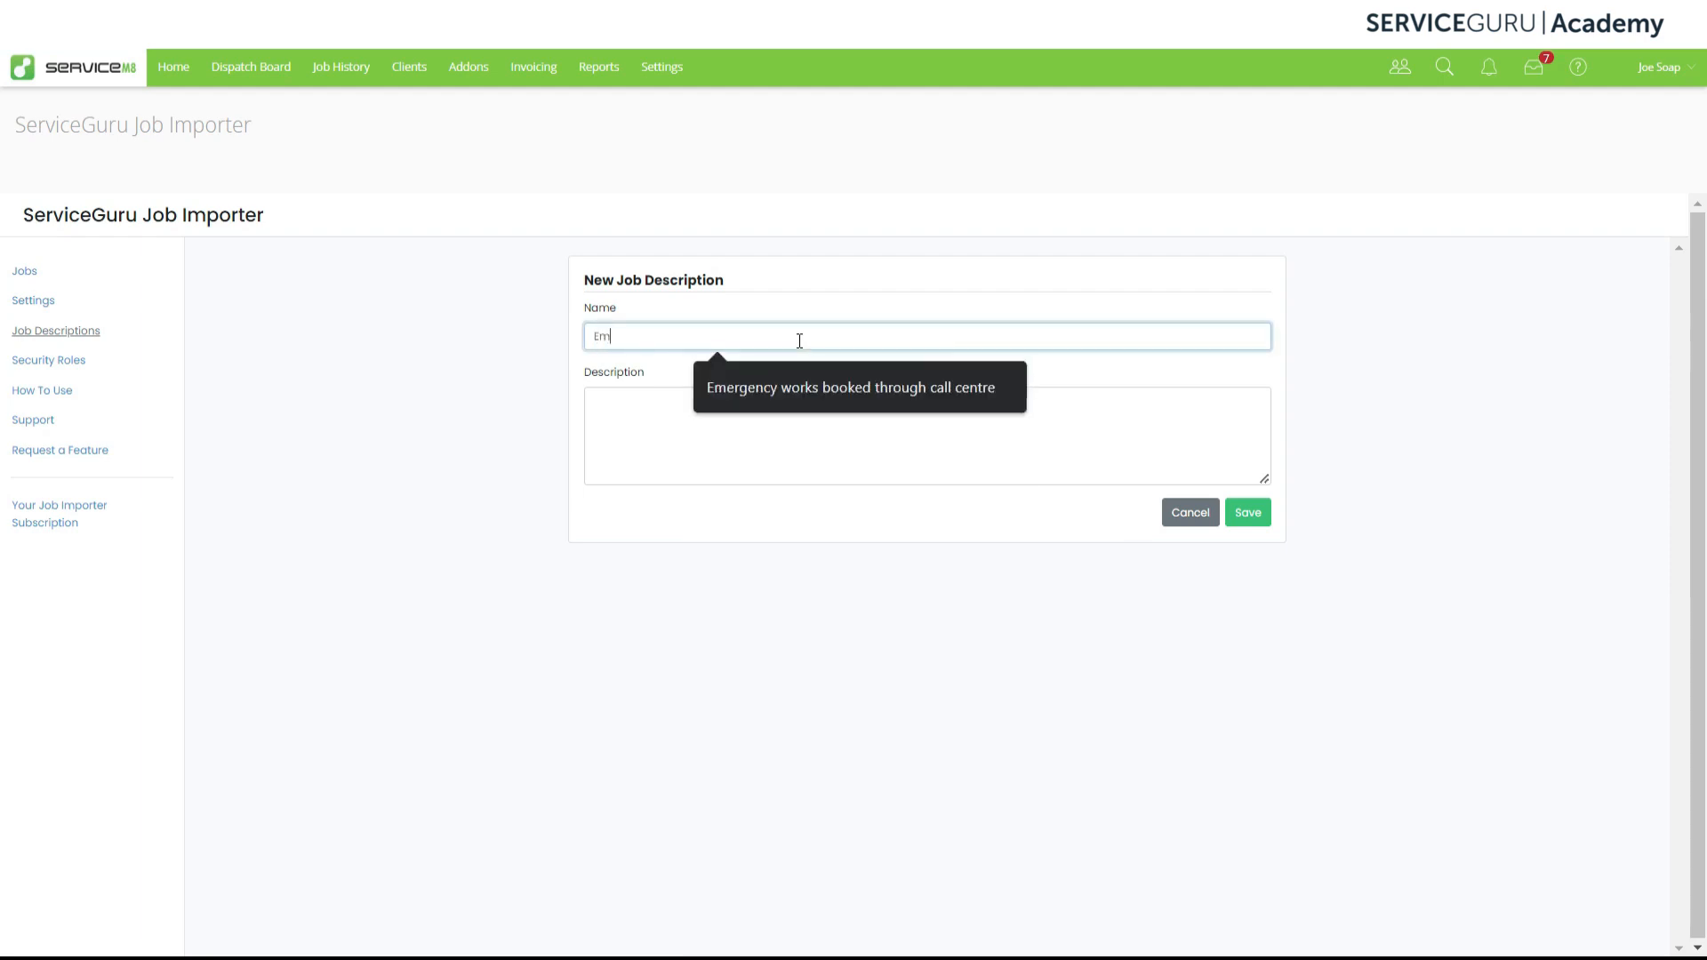
pyautogui.press('Down')
pyautogui.press('Return')
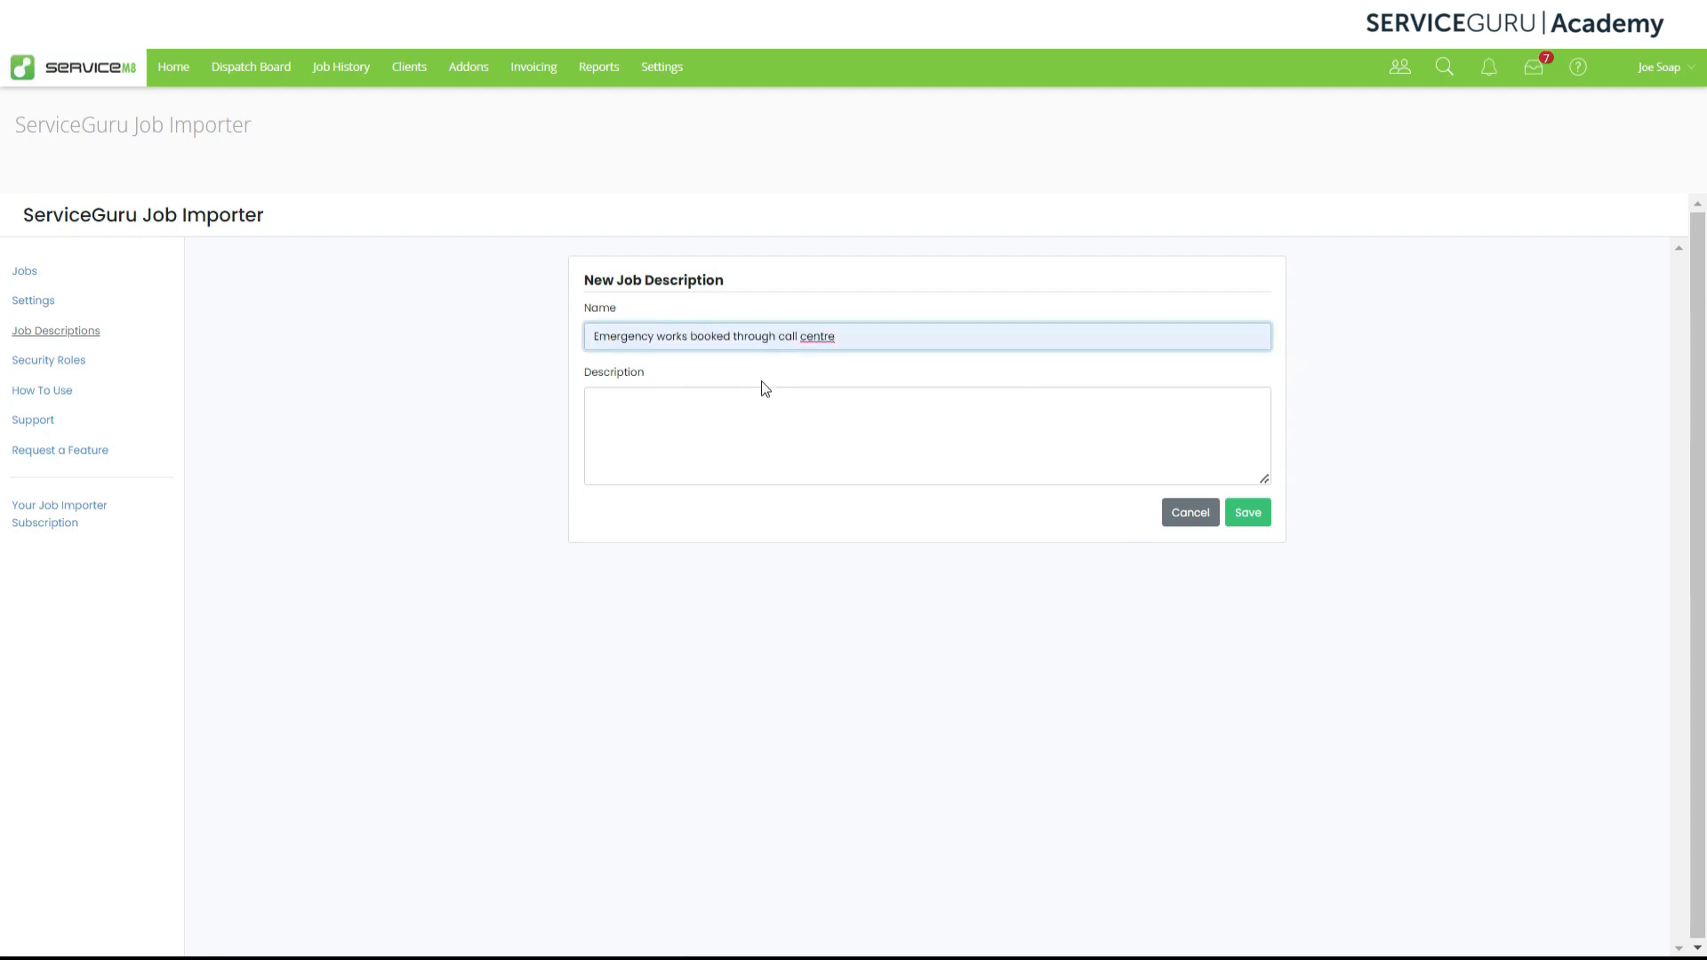
# - Enter "Emergency works including leaks, pipe bursts and damage." as the preset's description text and save it
pyautogui.click(722, 414)
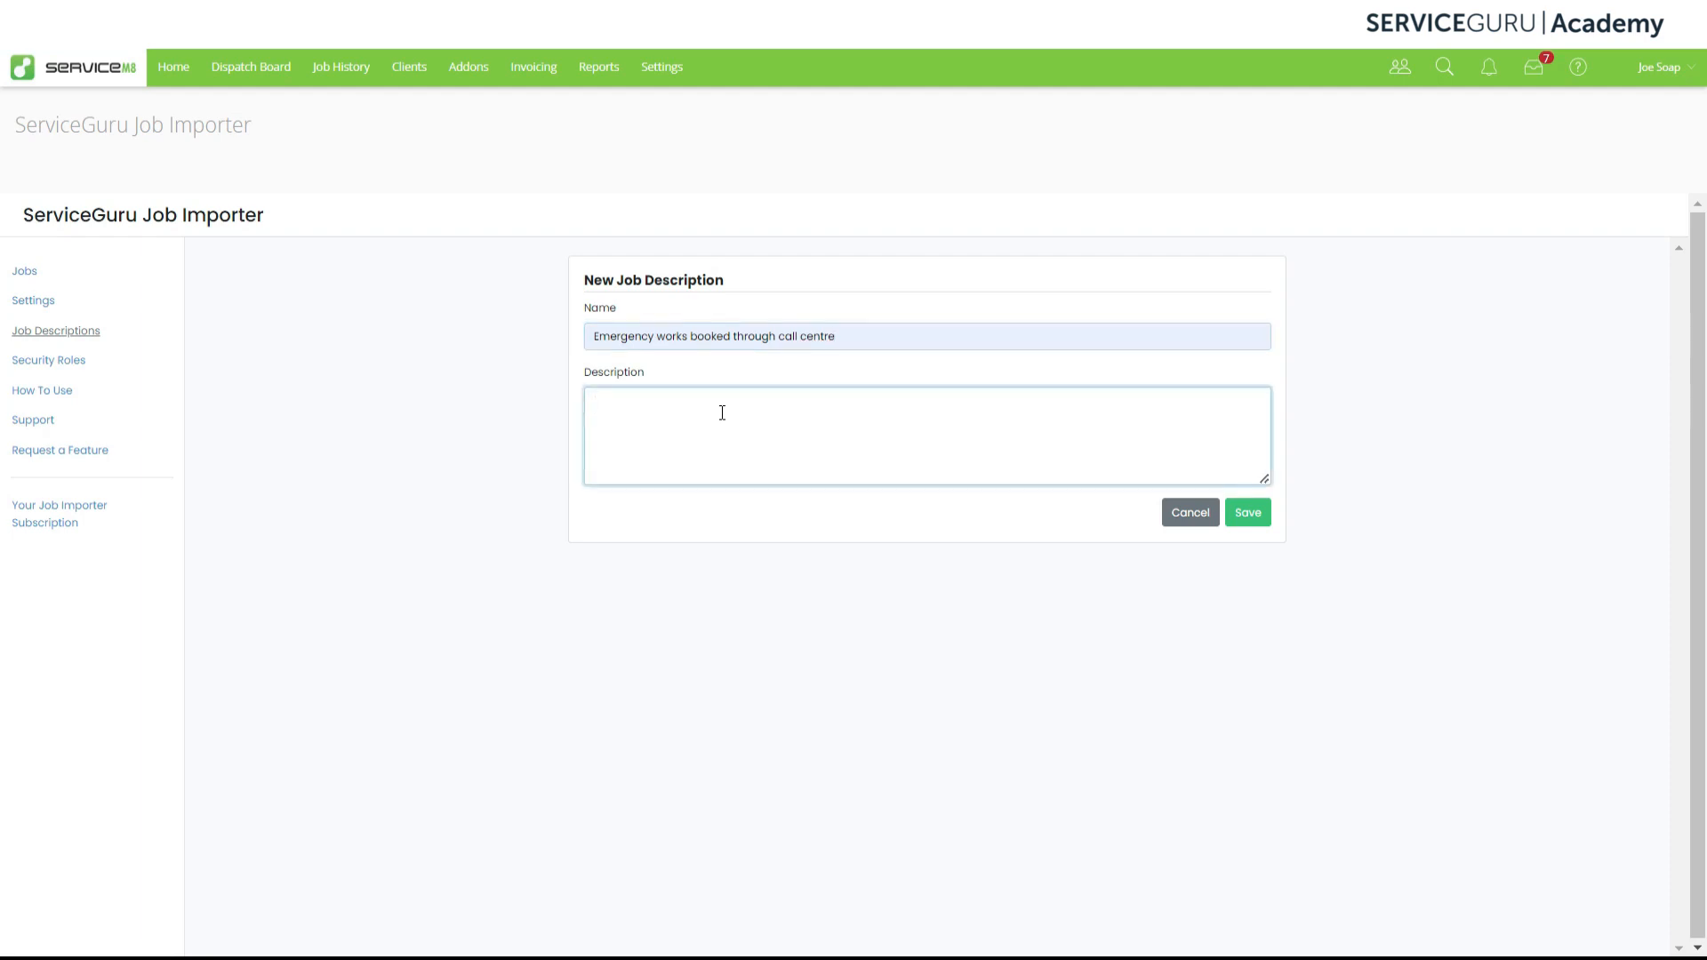
pyautogui.write('Emergency ')
pyautogui.write('works ')
pyautogui.write('indlucing')
pyautogui.press('BackSpace')
pyautogui.press('BackSpace')
pyautogui.press('BackSpace')
pyautogui.press('BackSpace')
pyautogui.press('BackSpace')
pyautogui.press('BackSpace')
pyautogui.write('l')
pyautogui.press('BackSpace')
pyautogui.press('BackSpace')
pyautogui.write('cluding leaks, pipe bursts and damage')
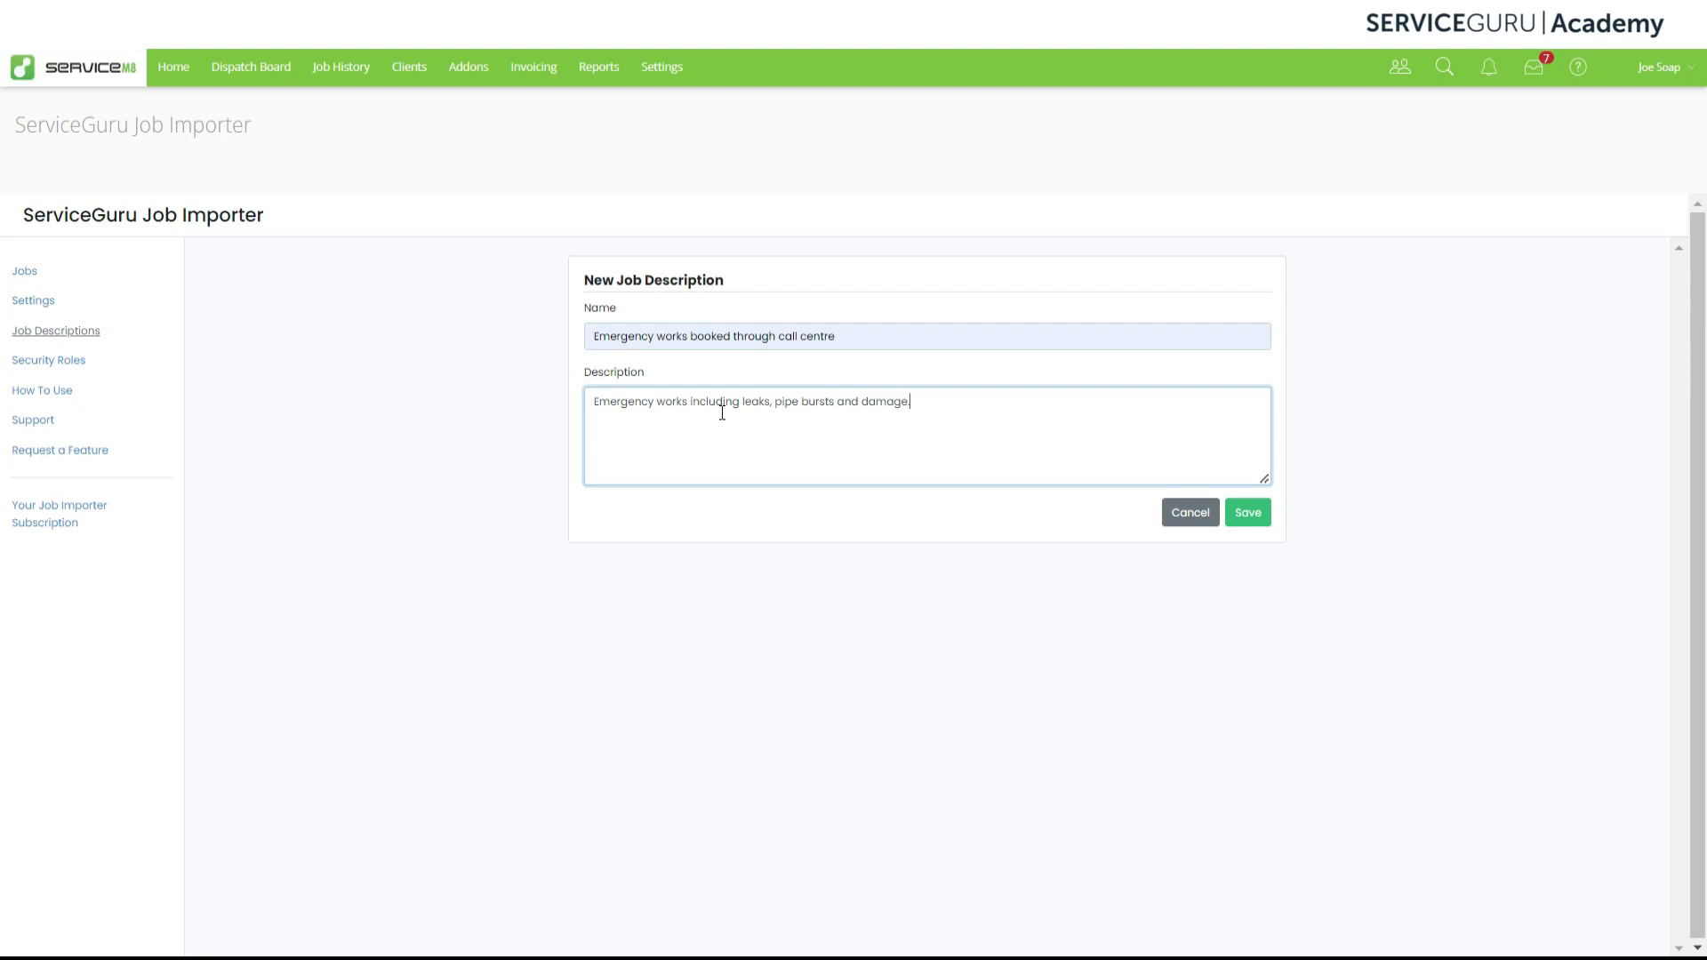
pyautogui.write('.')
pyautogui.click(1256, 514)
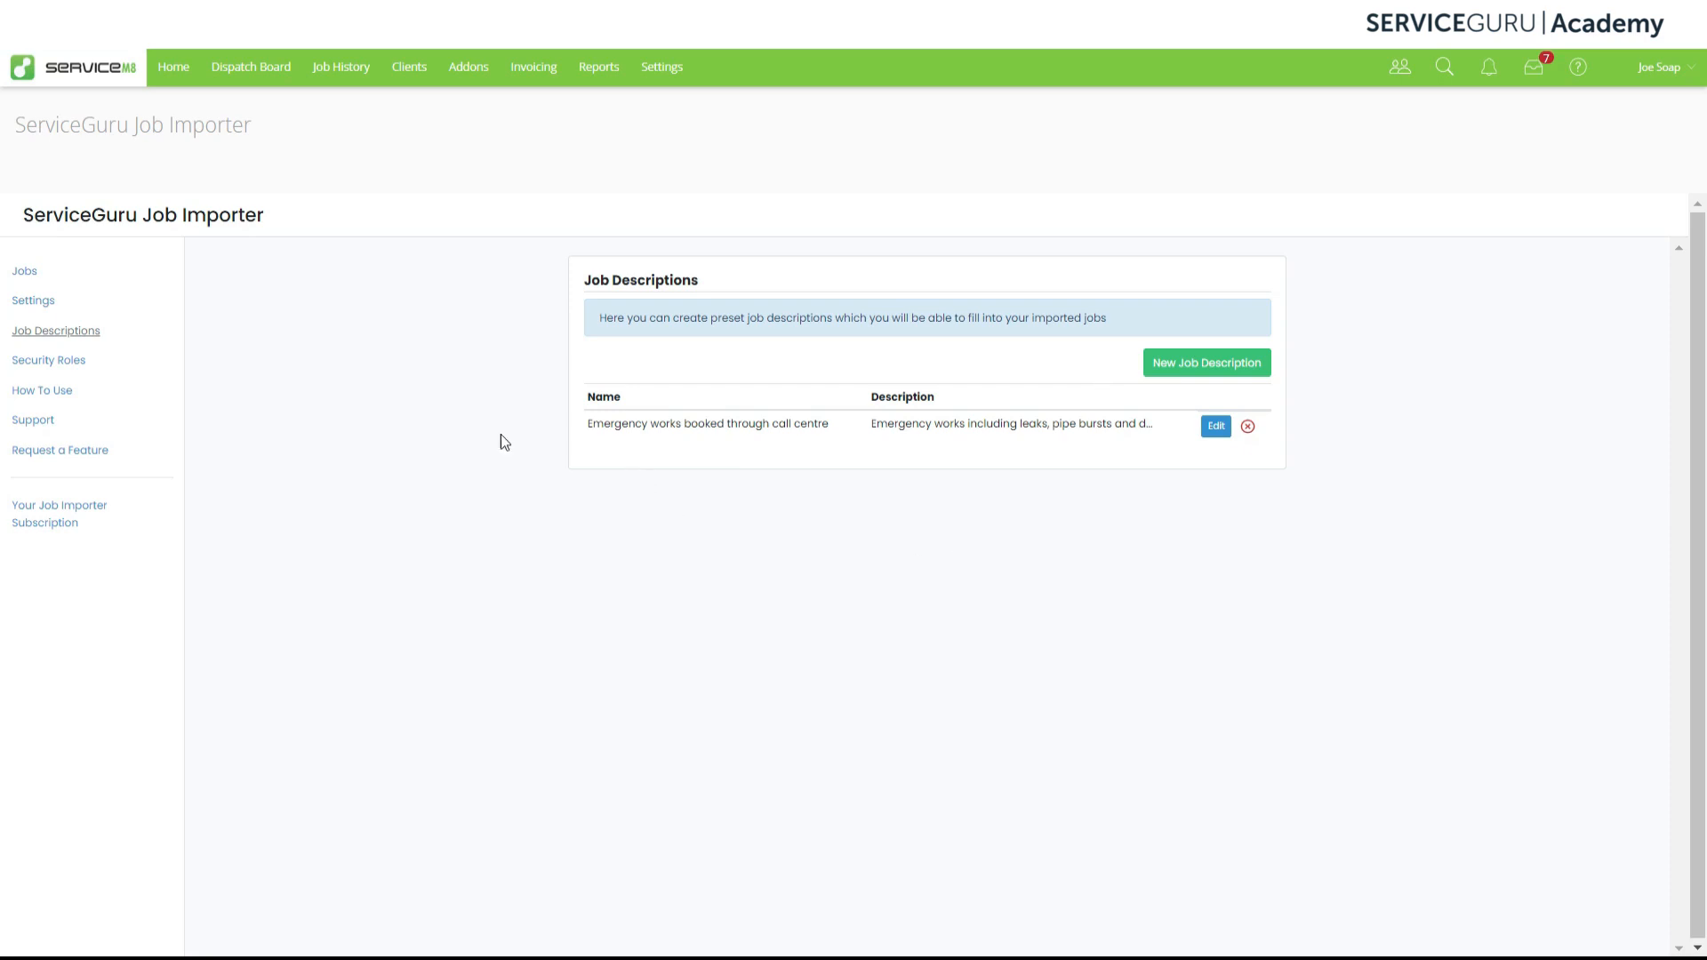
# - Assign the "Emergency works booked through call centre" description to the imported Repair jobs ABC2, ABC6 and ABC8
pyautogui.click(37, 281)
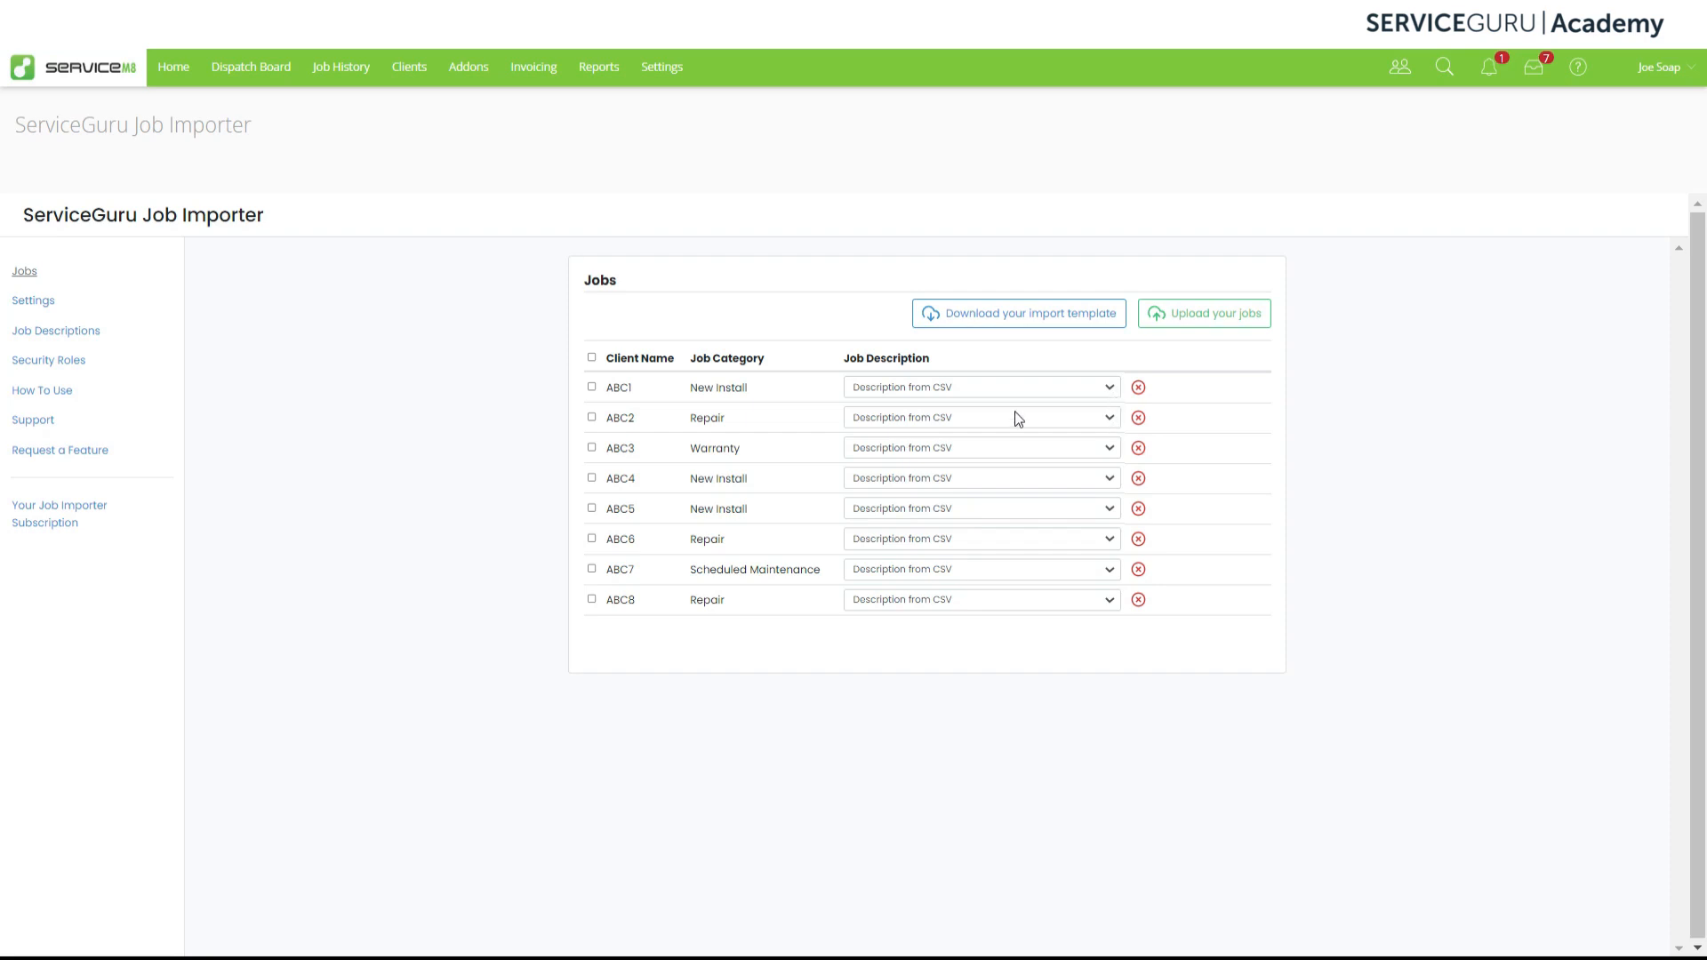
pyautogui.click(1110, 420)
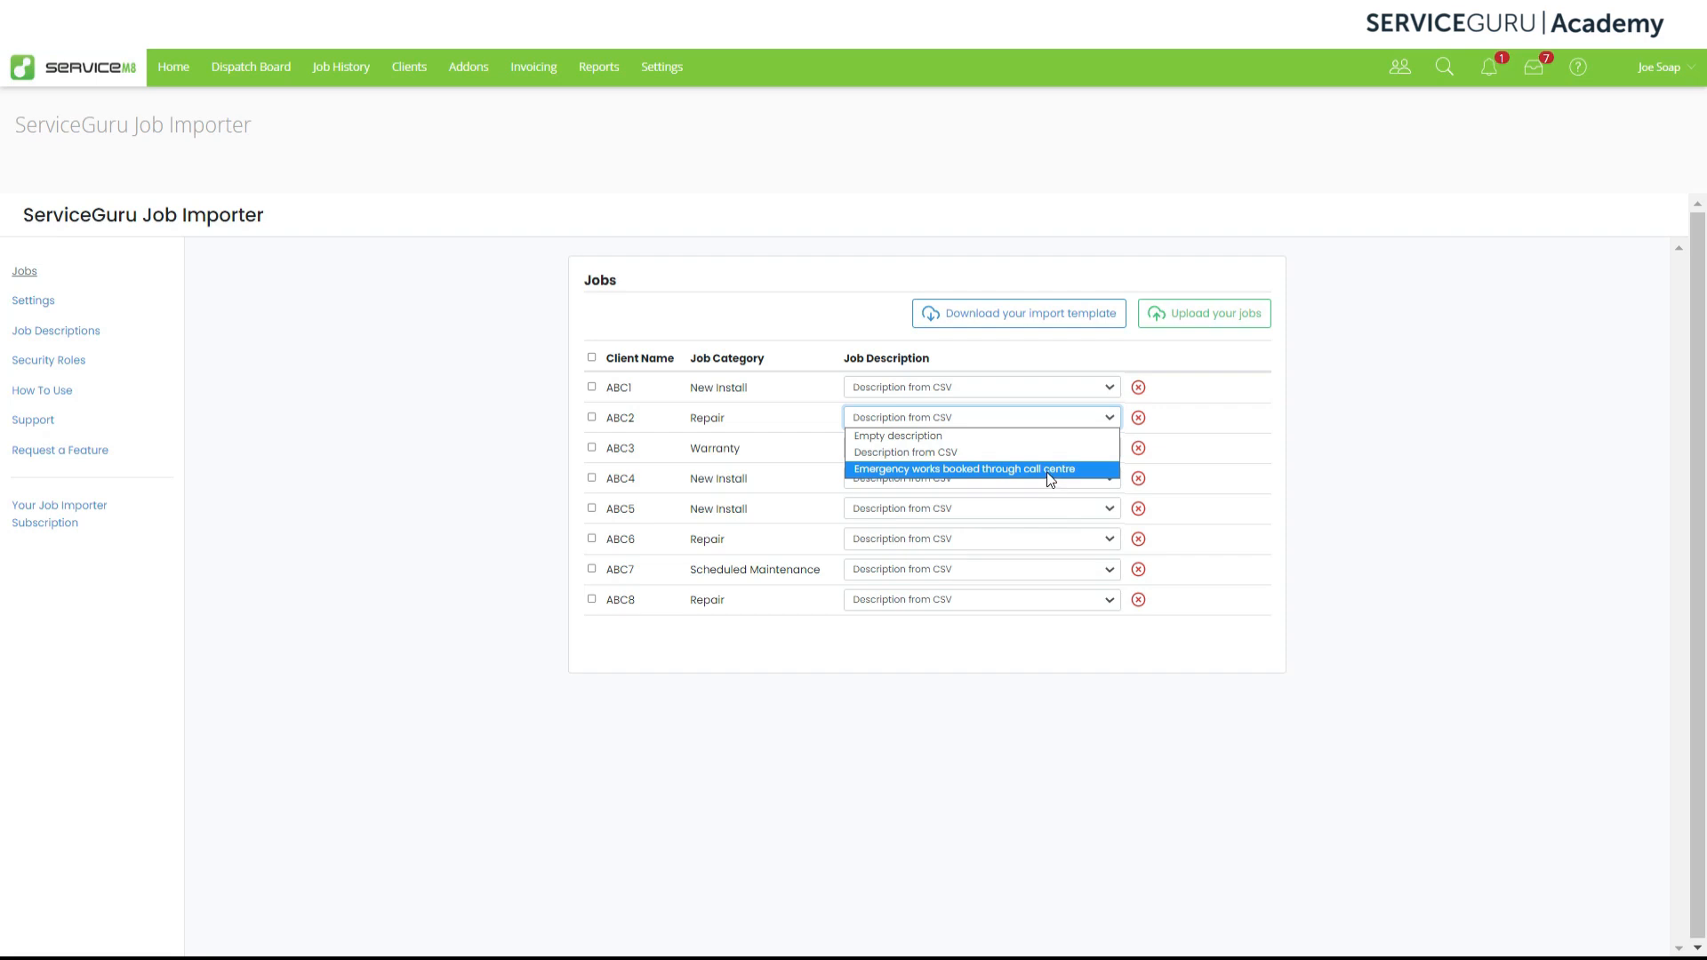
pyautogui.click(1050, 472)
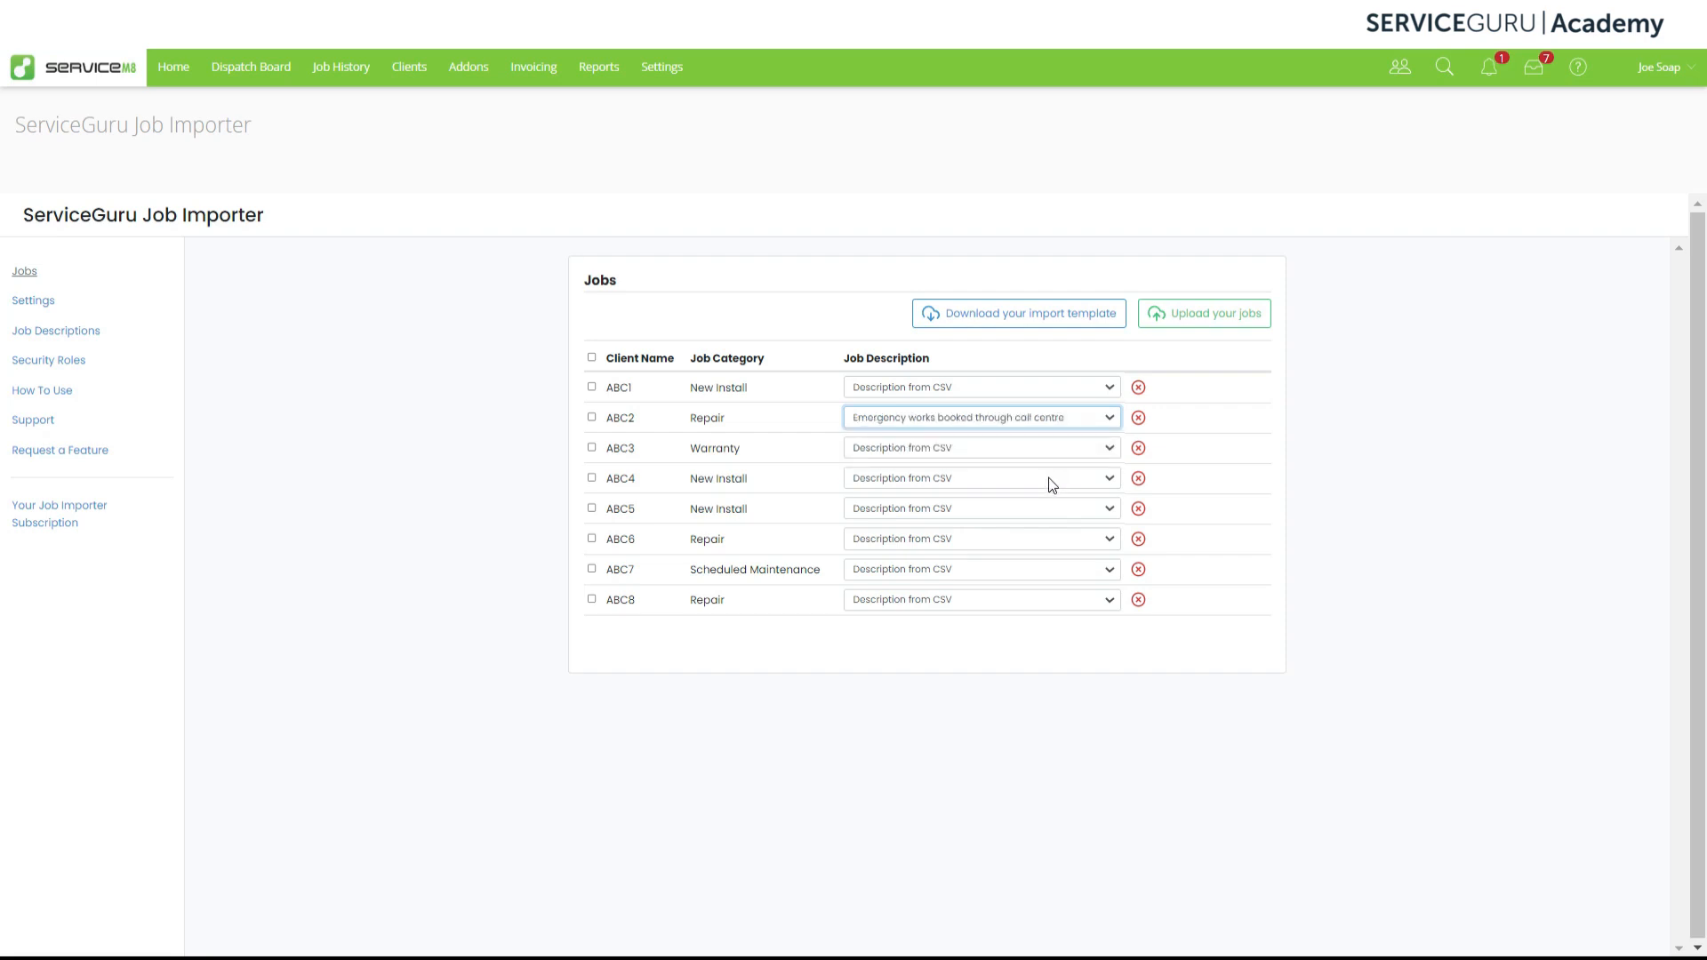
pyautogui.click(1064, 540)
pyautogui.click(1017, 590)
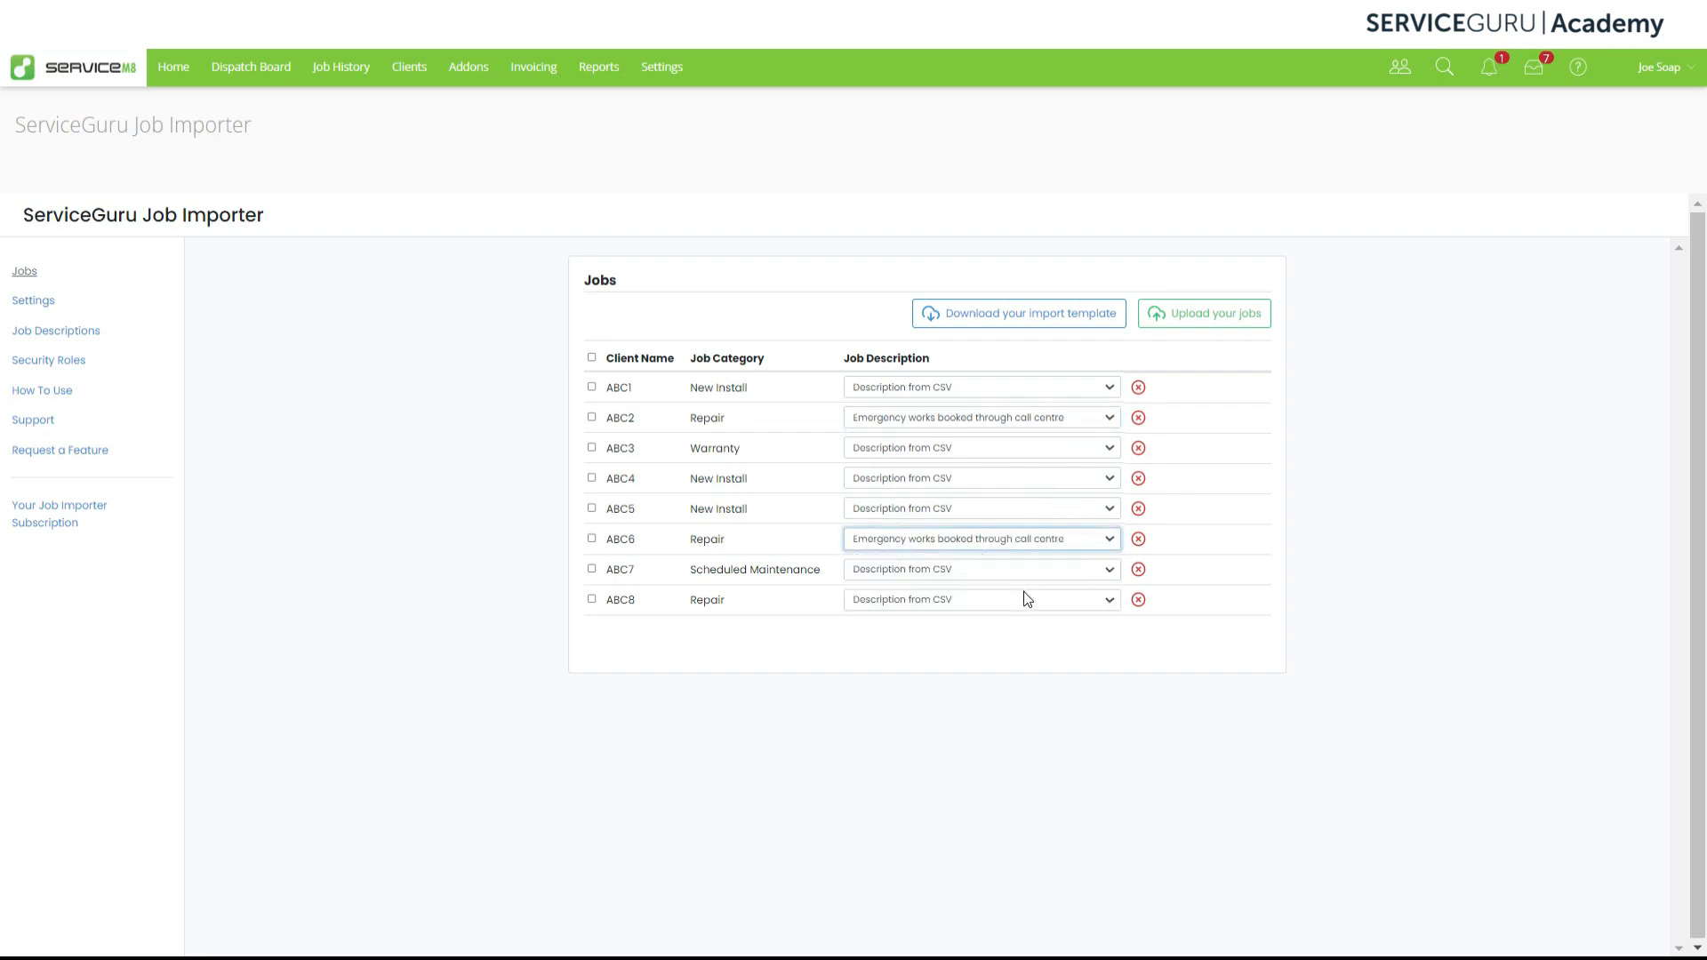
pyautogui.click(1035, 605)
pyautogui.click(998, 651)
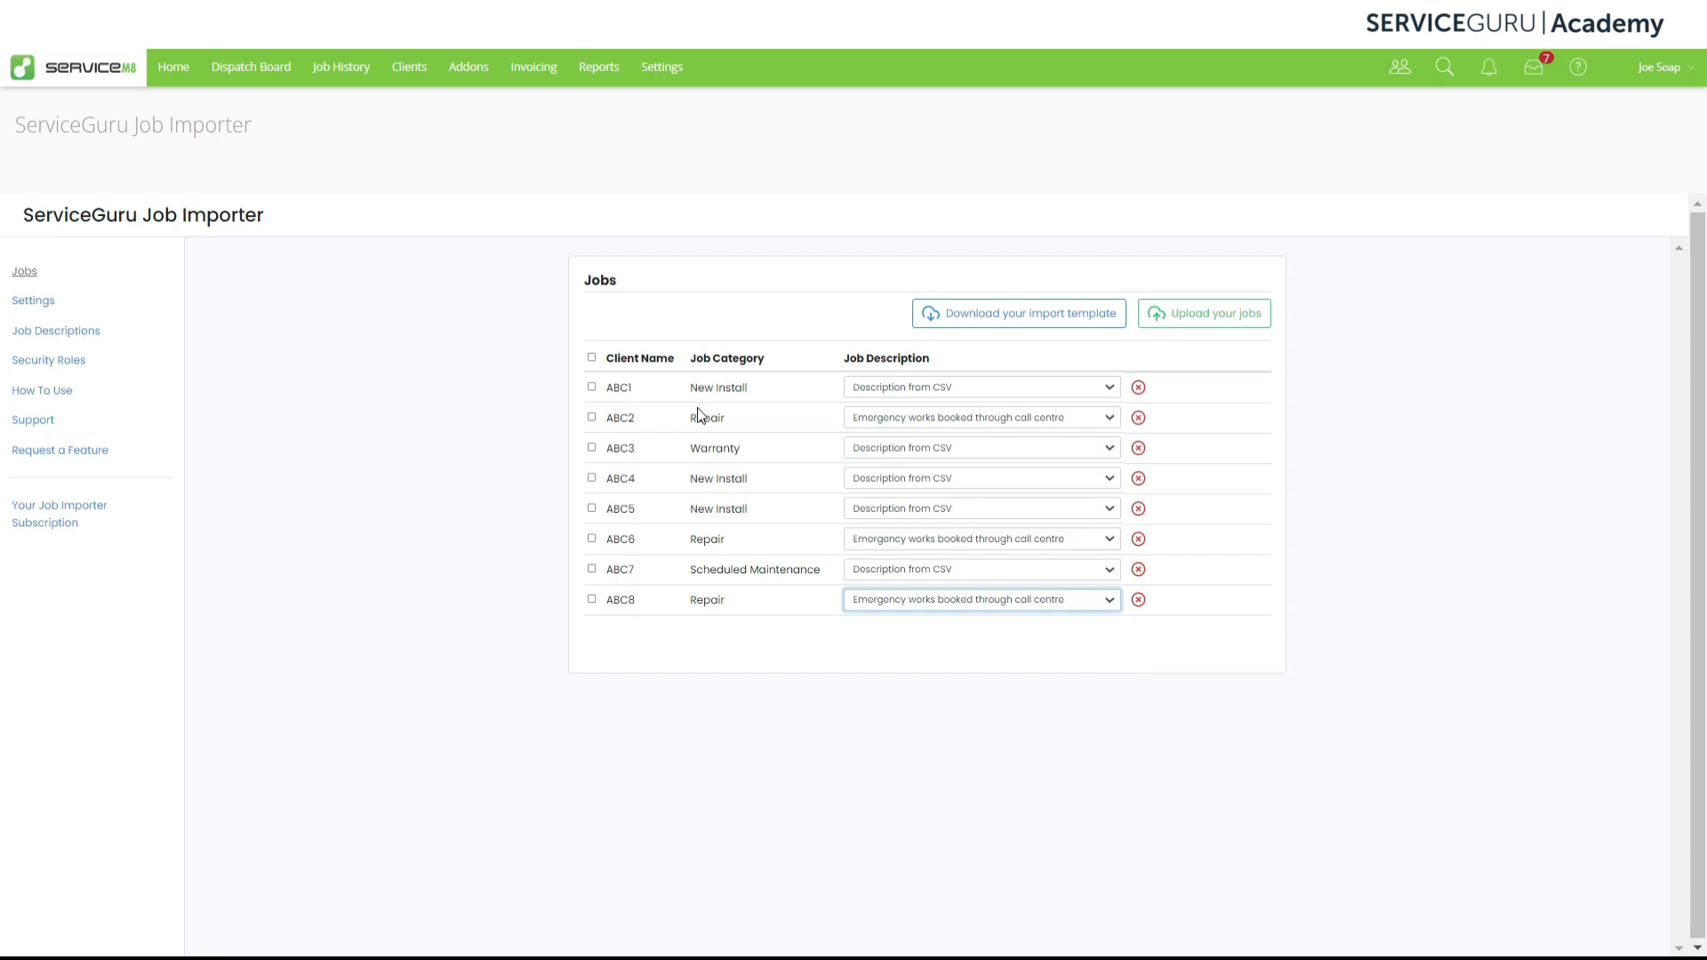
# - Select only the ABC2 entry in the imported list and convert it to a job
pyautogui.click(592, 359)
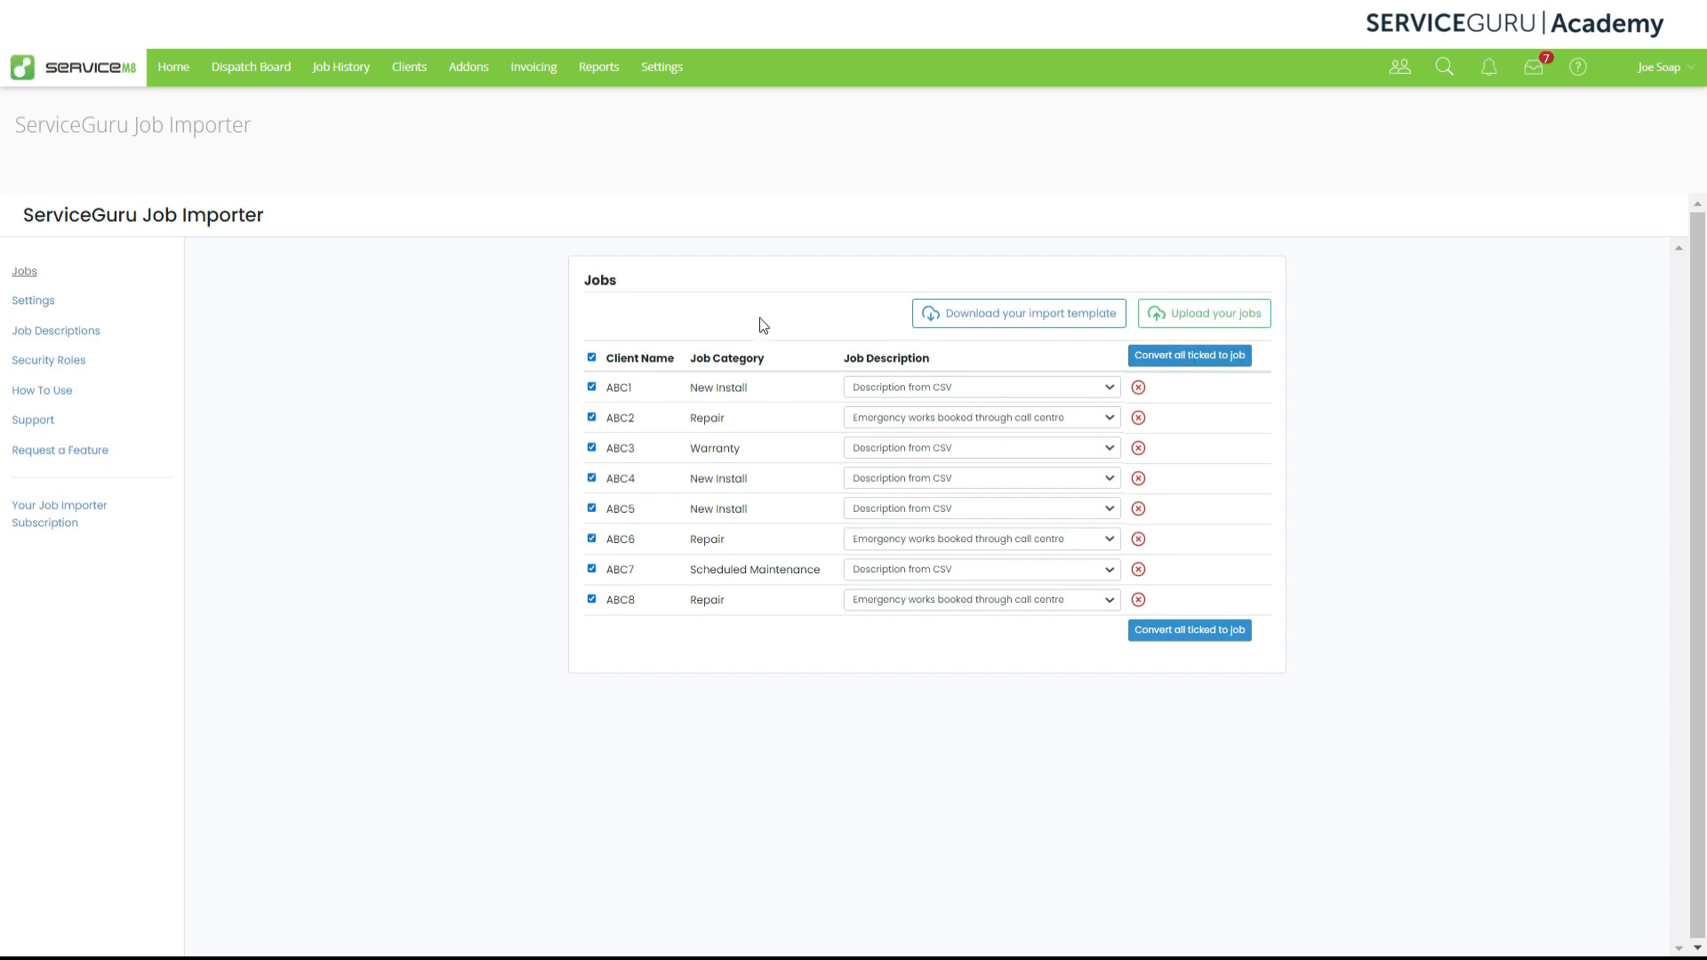
pyautogui.click(592, 357)
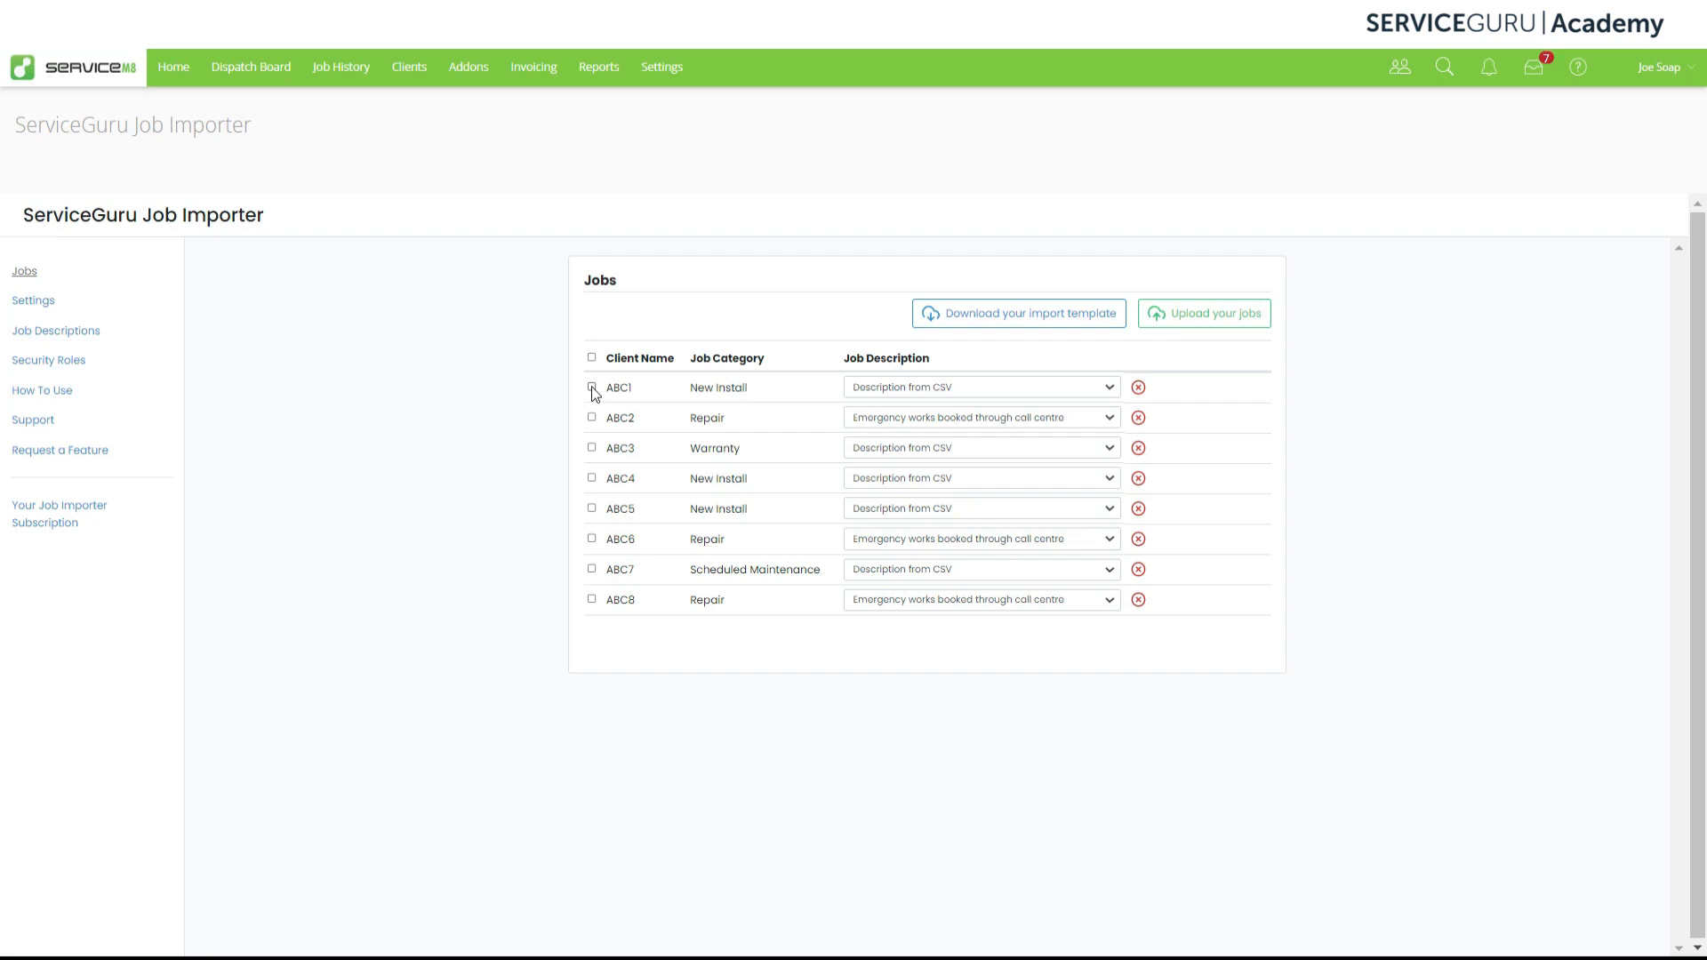
pyautogui.click(592, 418)
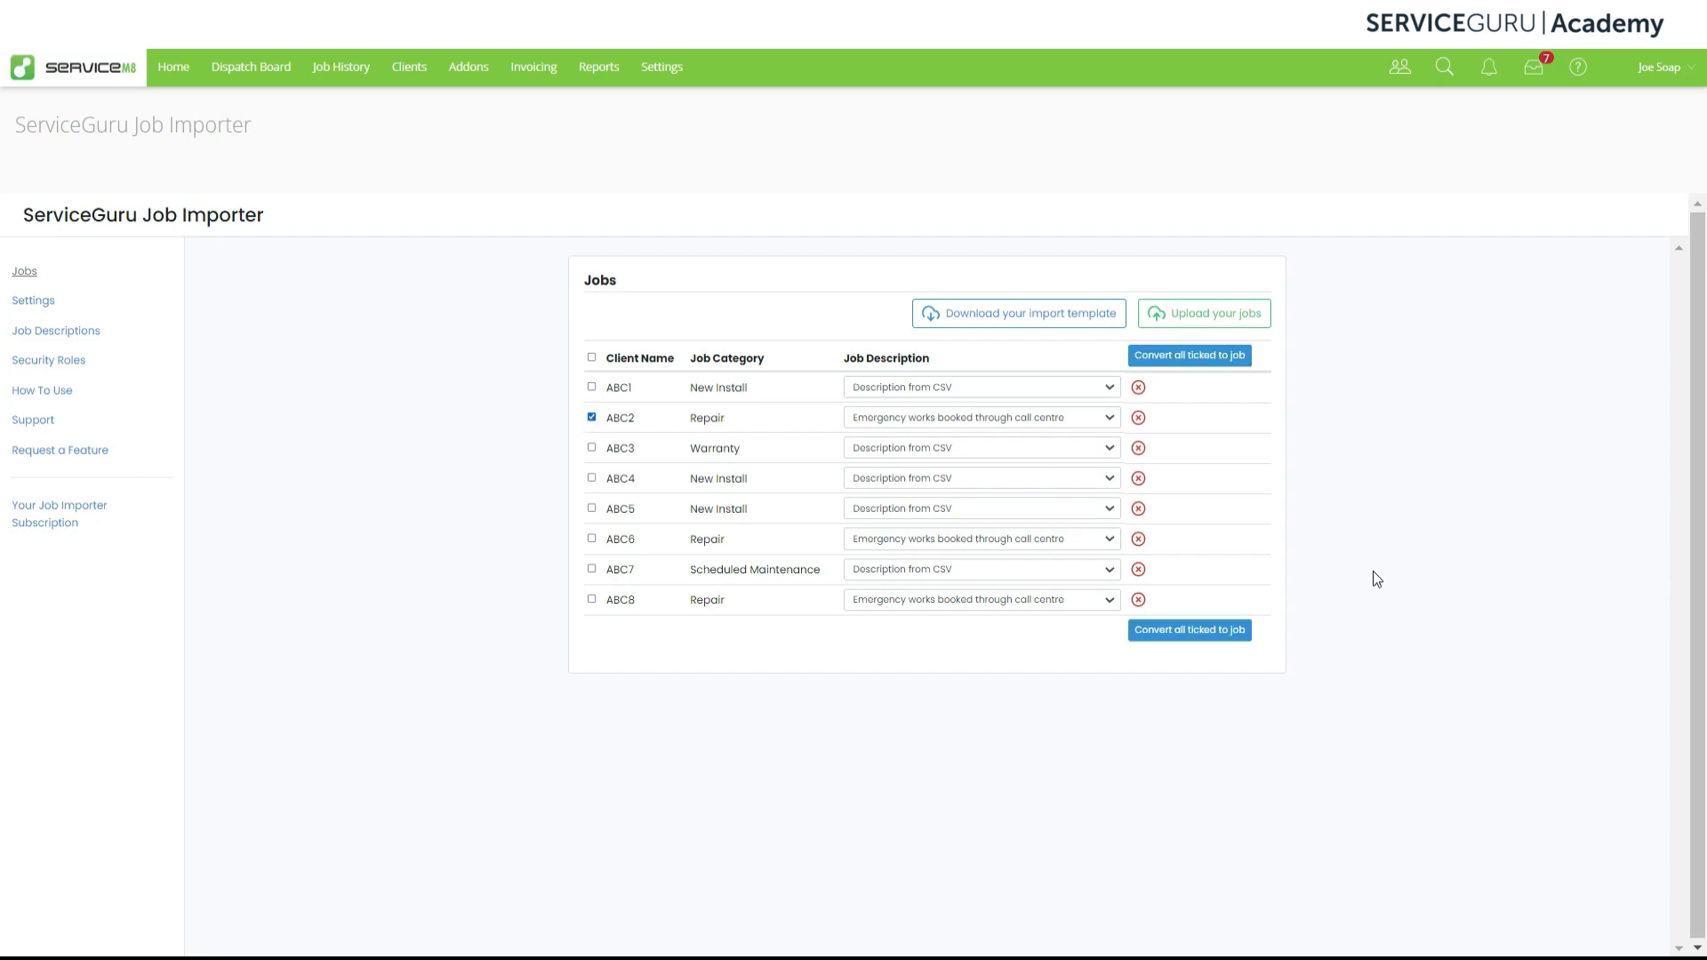
pyautogui.click(1210, 371)
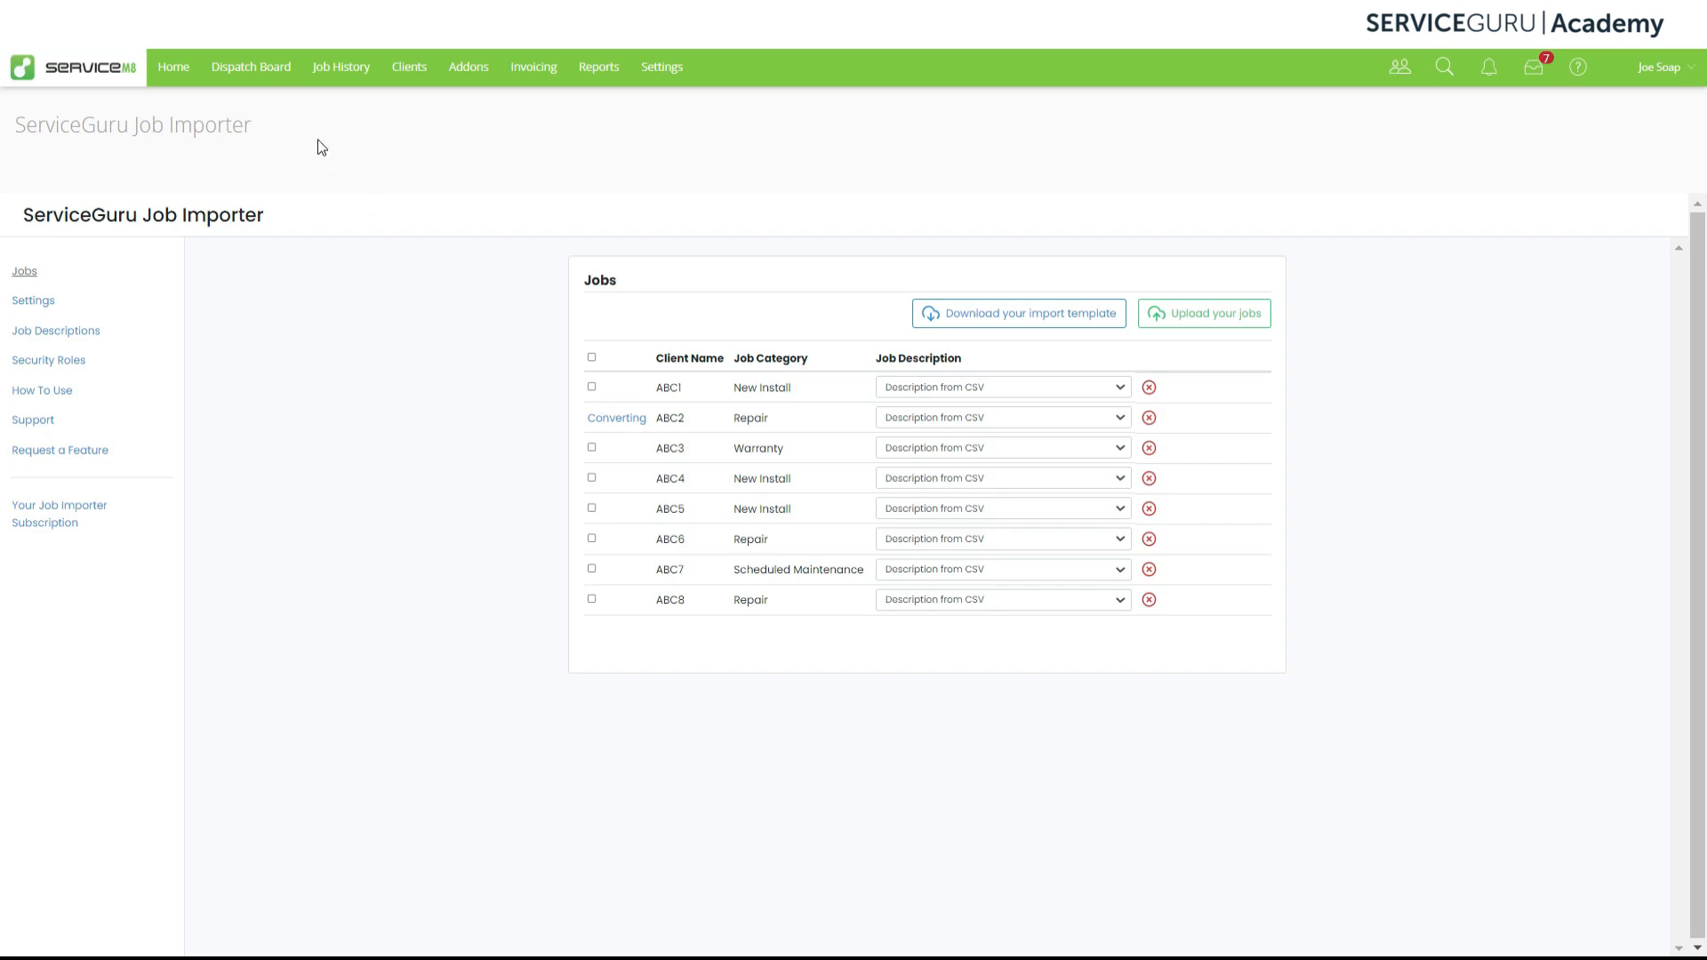
# - Open the converted ABC2 job from the Dispatch Board to check its details
pyautogui.click(244, 78)
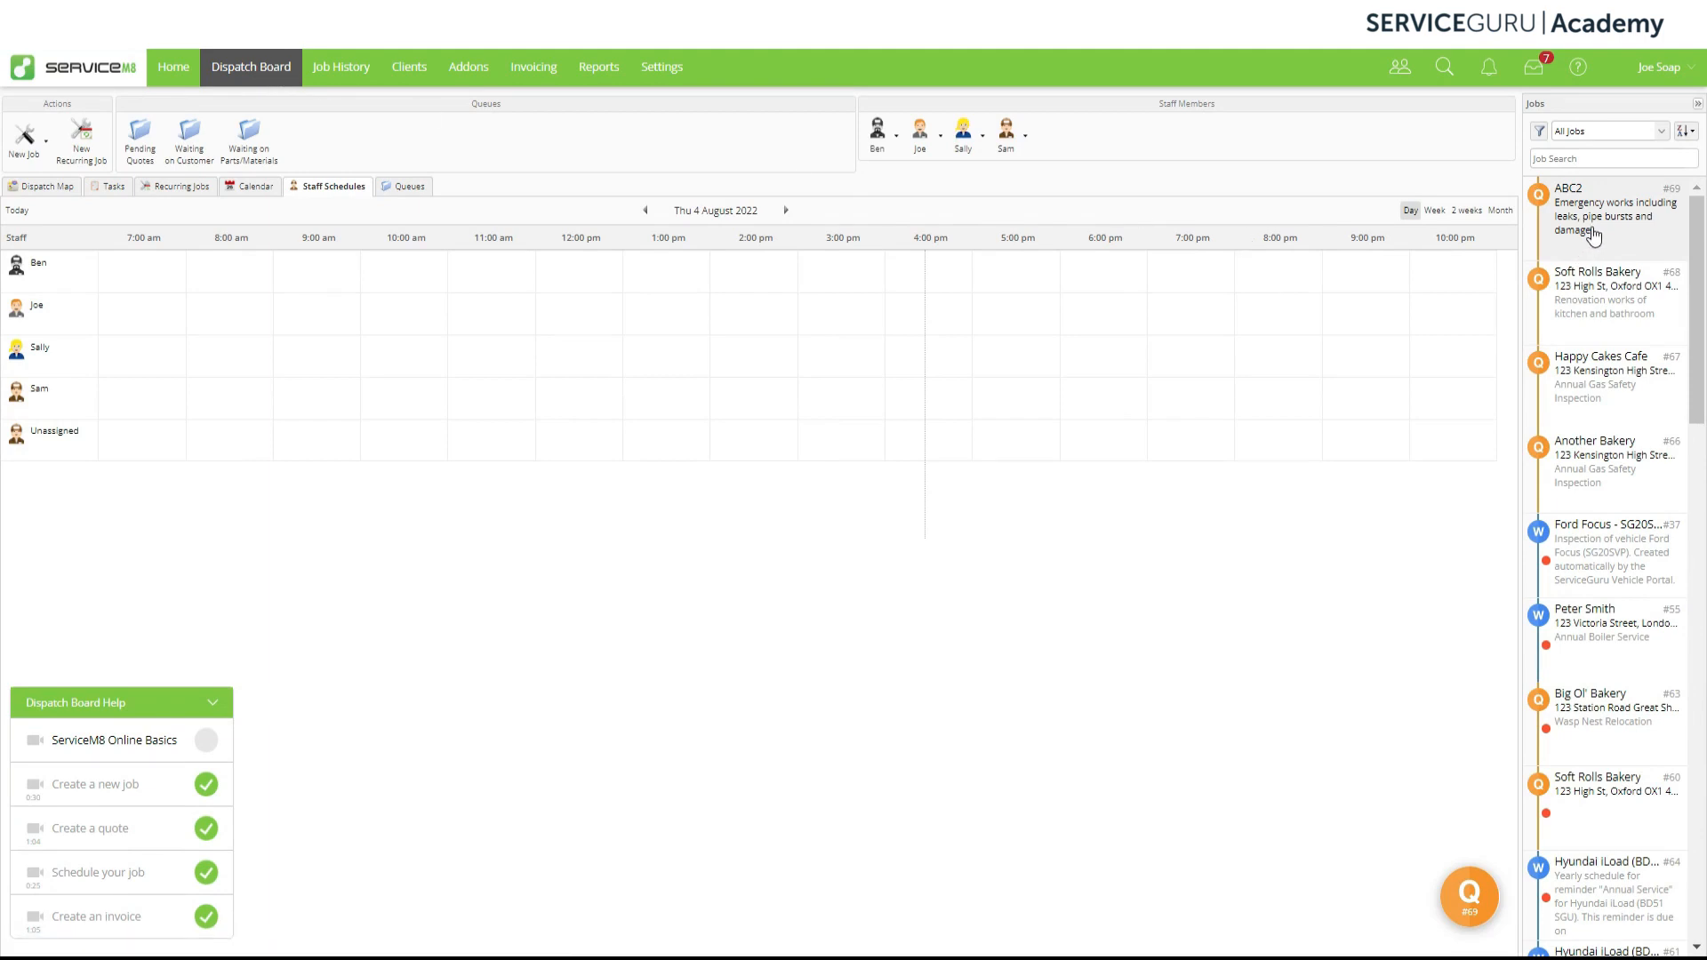
pyautogui.doubleClick(1592, 231)
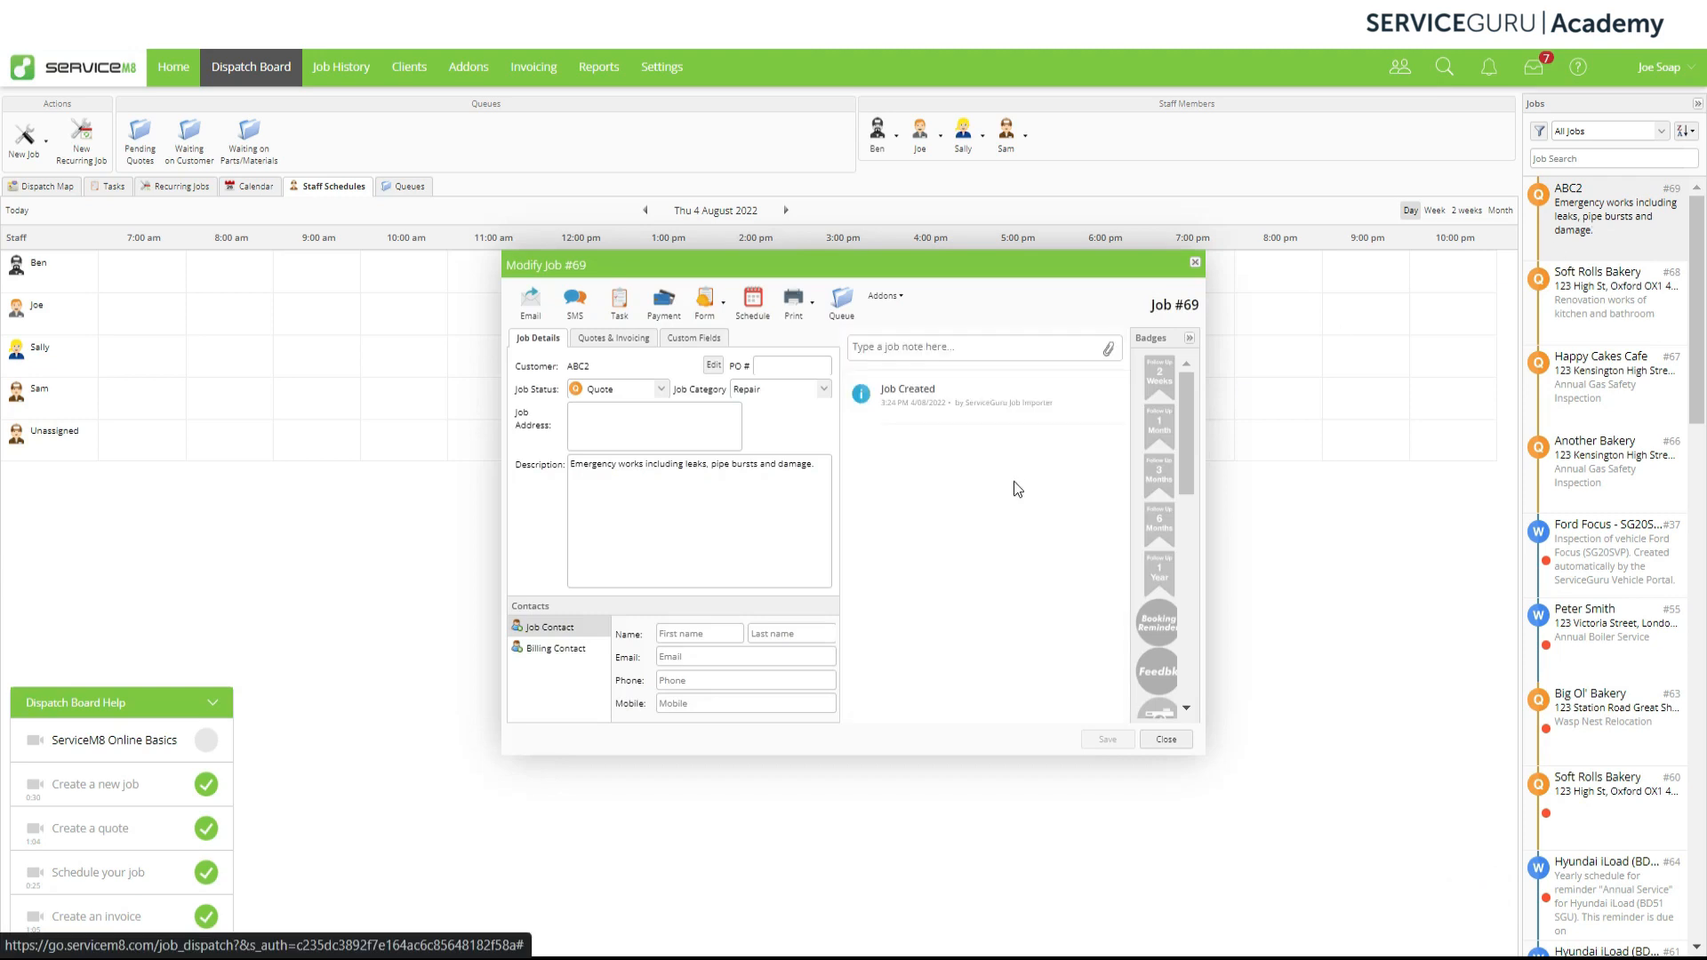